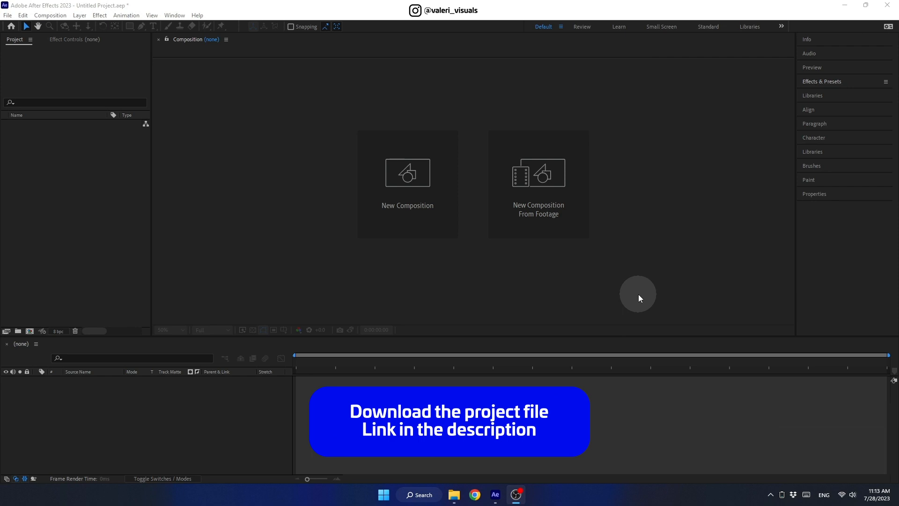
Create a composition named Main Comp at 1920 x 1080 px, 30 frames per second, with a duration of 0:00:10:01
click(413, 222)
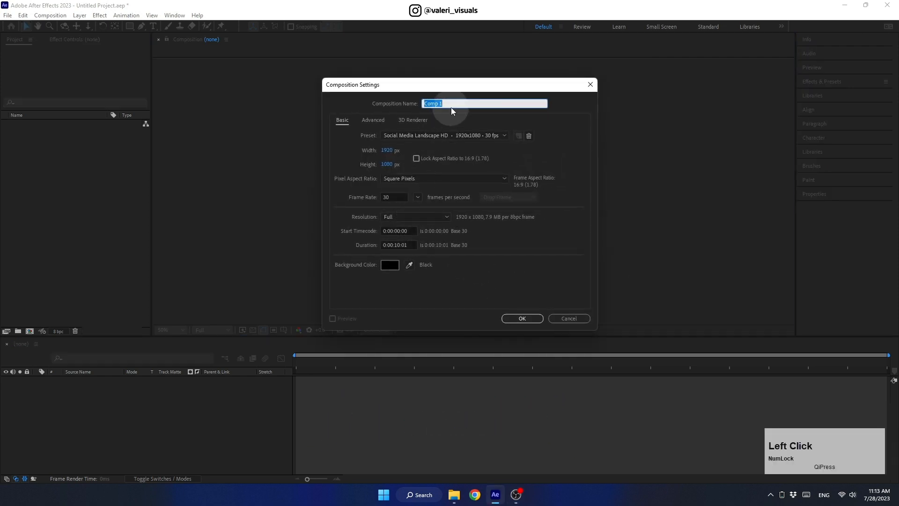
text(Main)
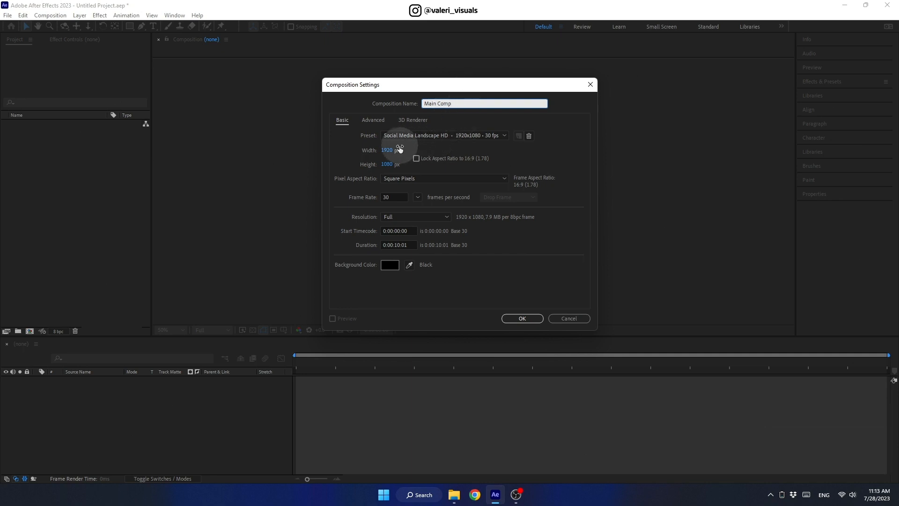
click(386, 150)
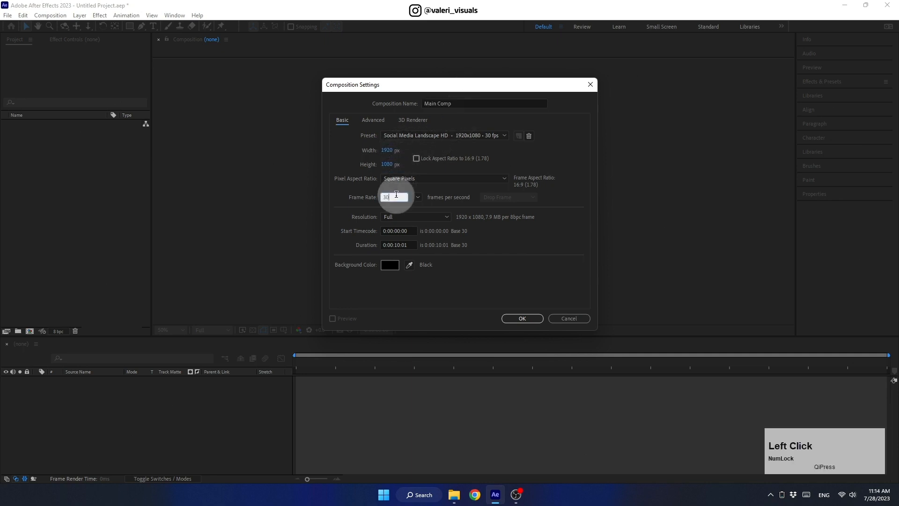
click(398, 244)
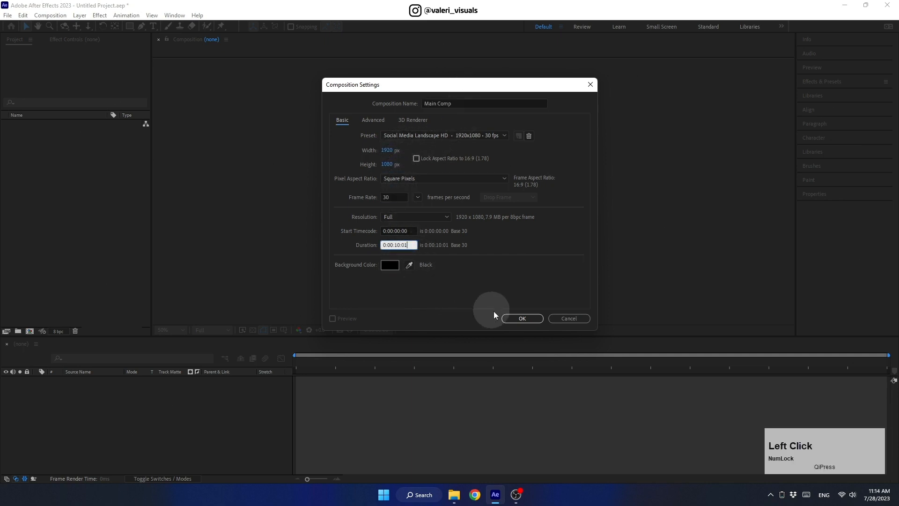
click(513, 319)
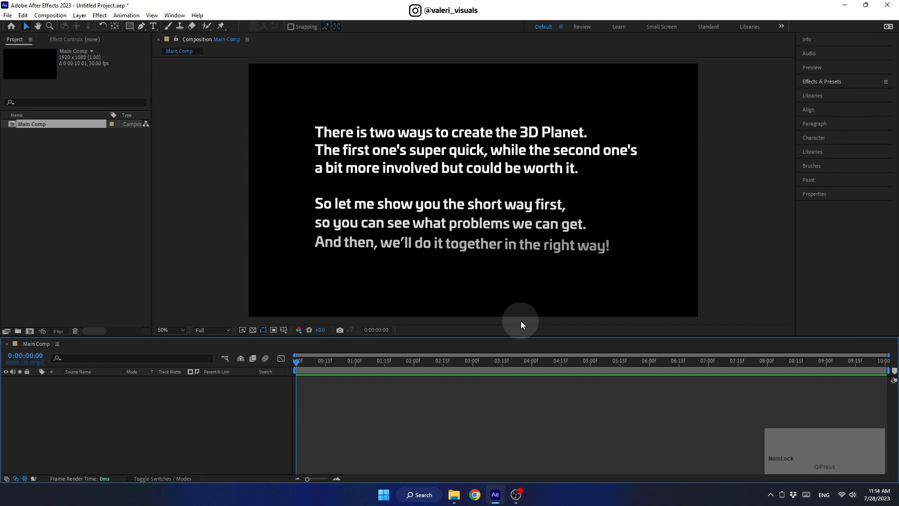
Import Texture 1.jpg from the Planet Textures folder into the project
click(454, 494)
click(485, 223)
double_click(486, 223)
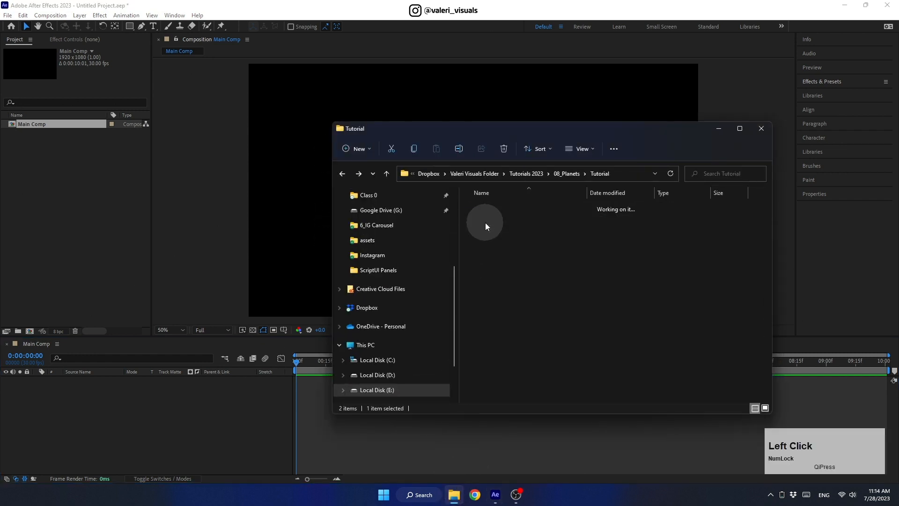
click(488, 223)
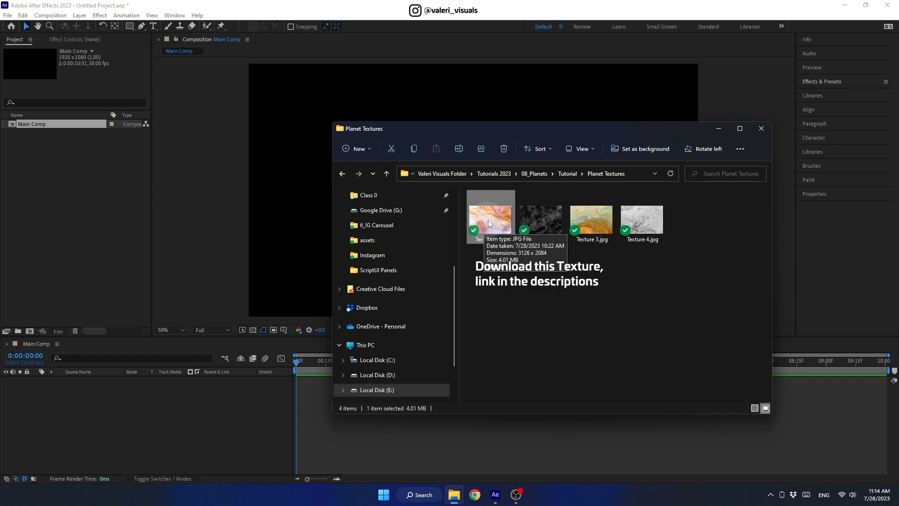
drag(488, 223, 41, 172)
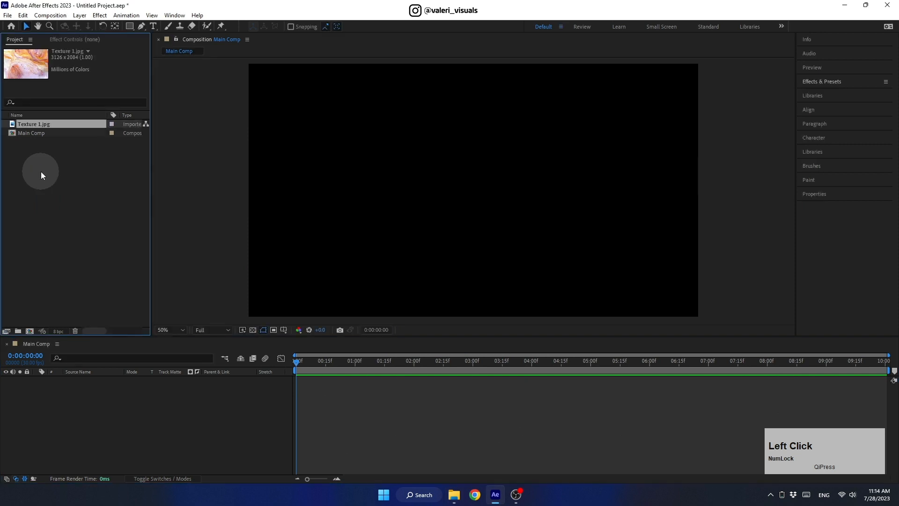
Add Texture 1.jpg to Main Comp as a layer and apply the CC Sphere effect to it
drag(46, 125, 156, 423)
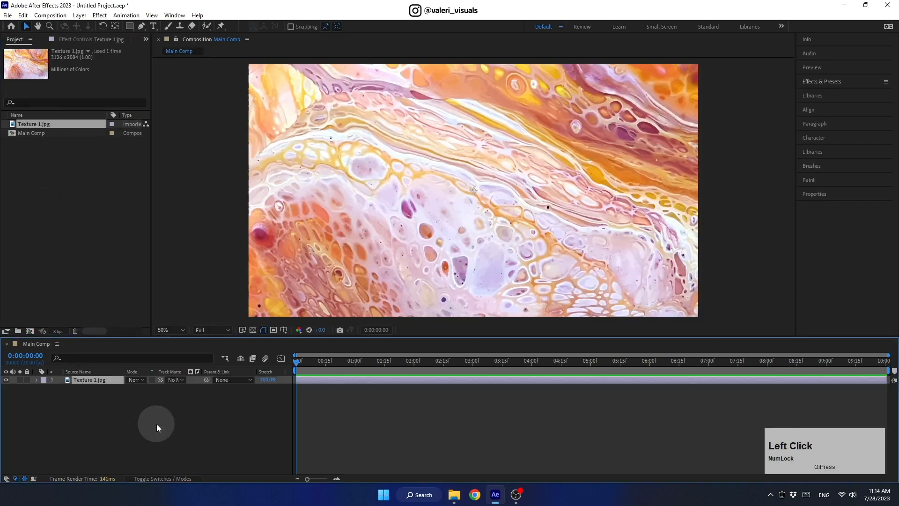
click(813, 83)
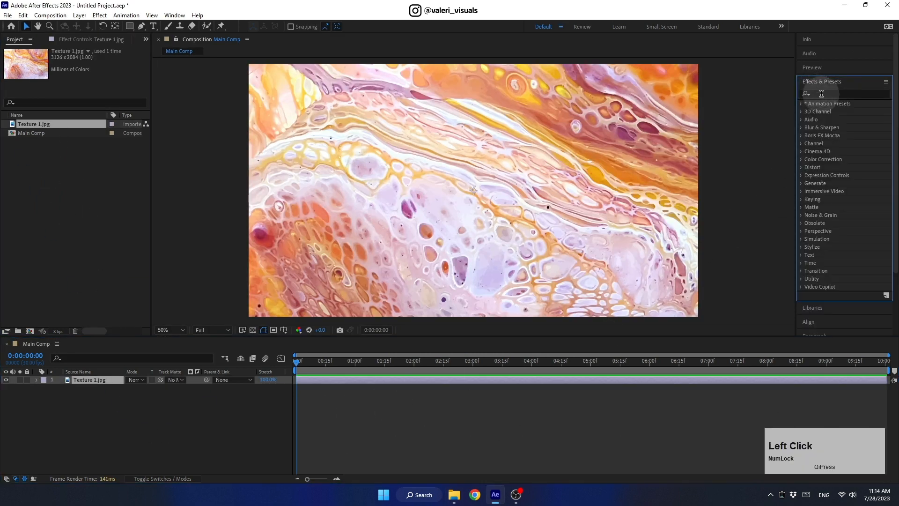
click(821, 93)
text(cc sphe)
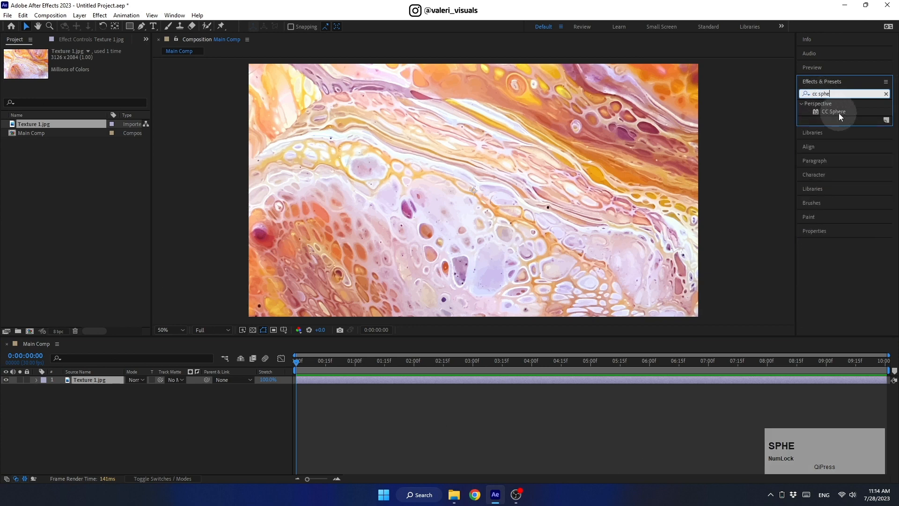
drag(833, 111, 526, 216)
click(101, 183)
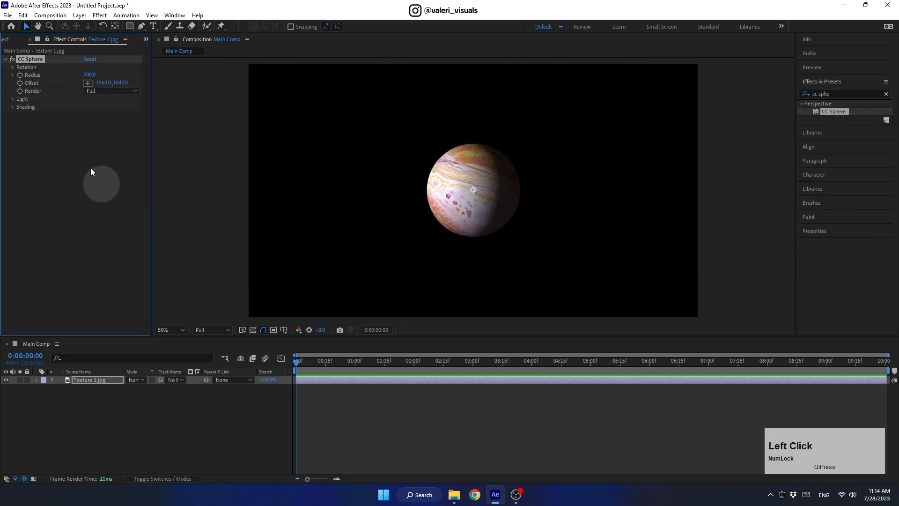
Set the CC Sphere radius to 400 and rotate the sphere to -48° on X and 159° on Y
drag(84, 79, 177, 75)
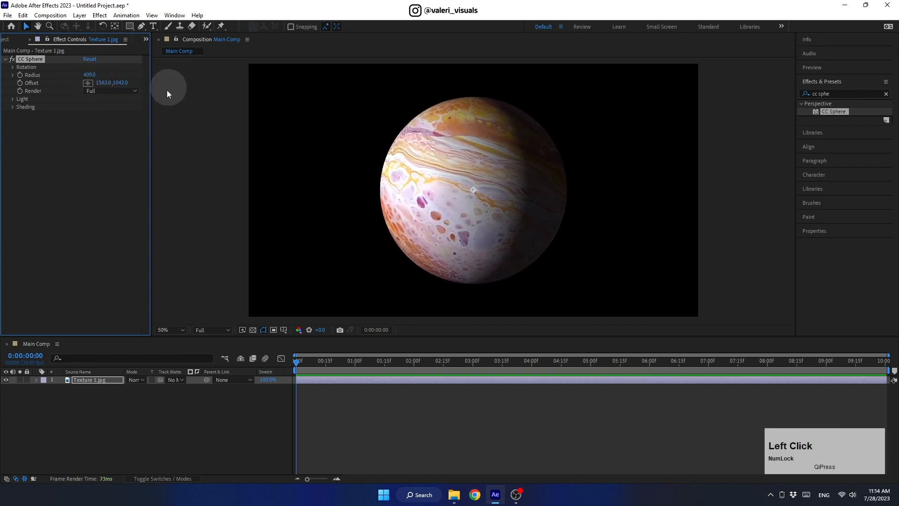
click(13, 67)
drag(89, 90, 95, 128)
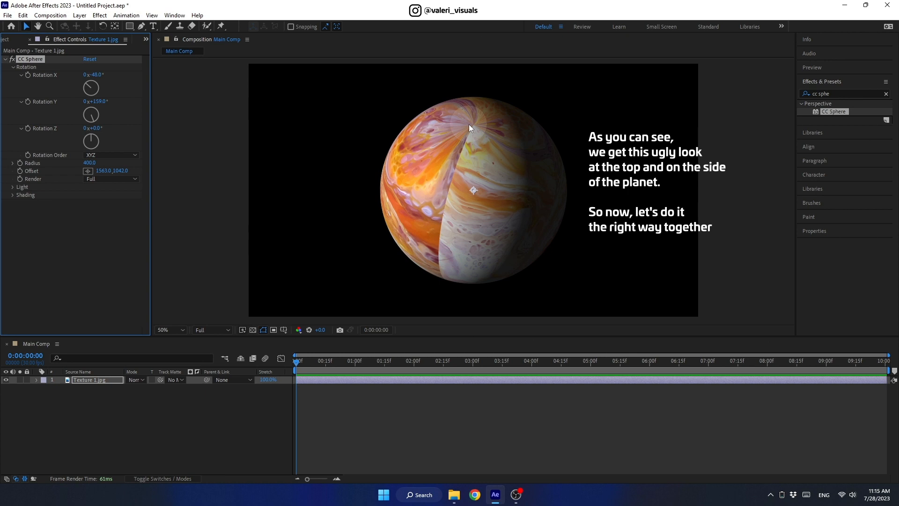
Delete the Texture 1.jpg layer from Main Comp, clear the effects search and return to the project items
click(106, 379)
key(Delete)
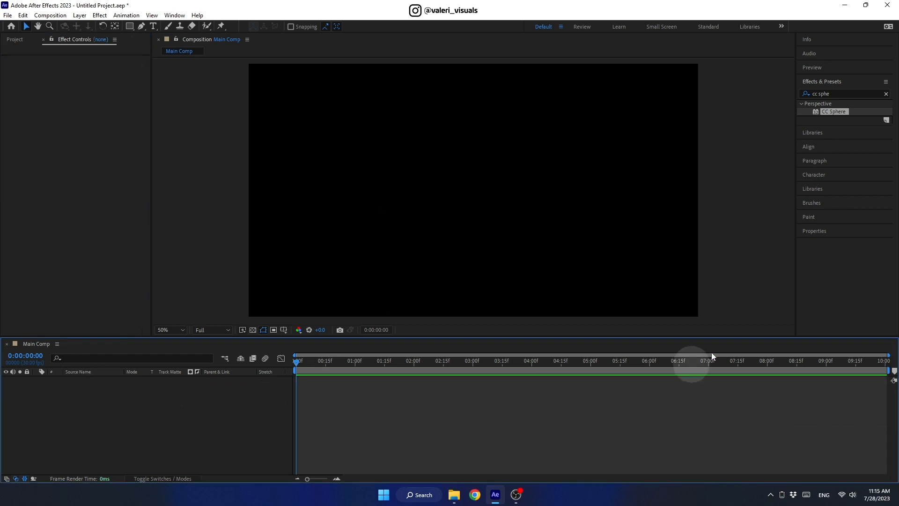
click(886, 93)
key(Num_Lock)
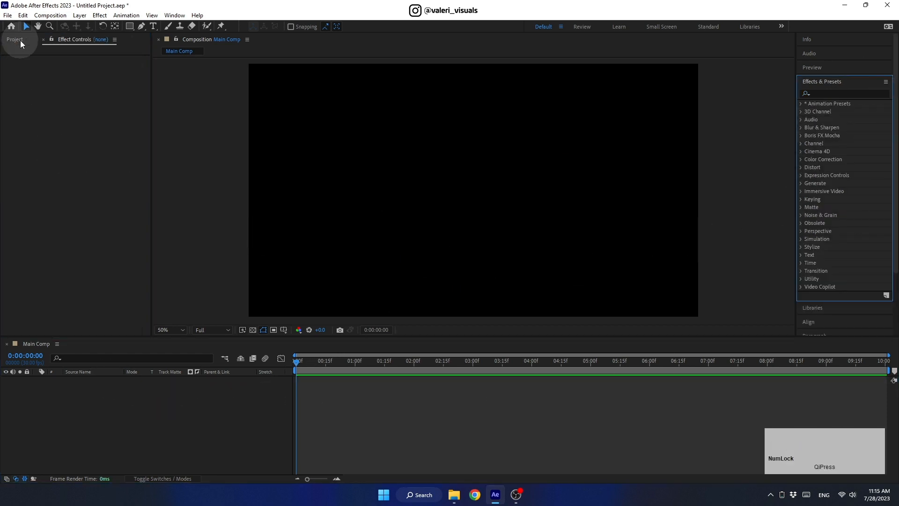
click(21, 40)
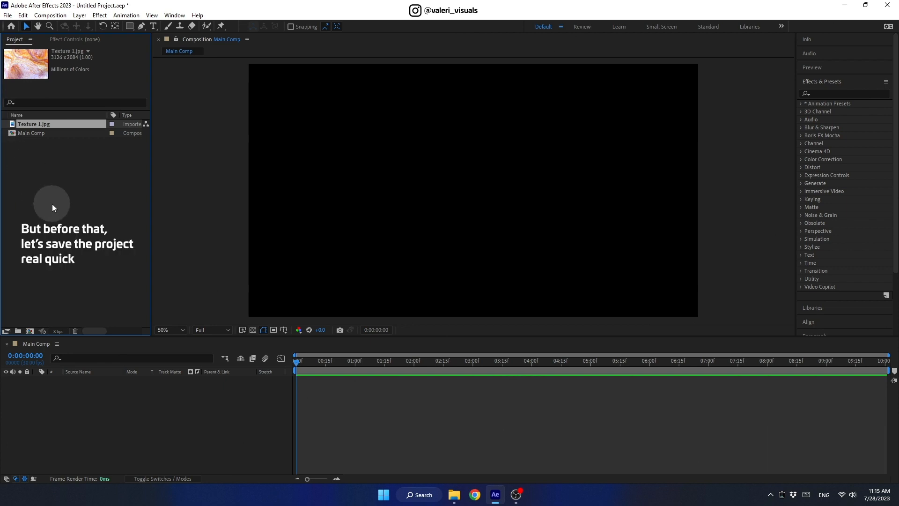
Save the project as 3D Planets in the Ae folder inside 08_Planets > Tutorial
click(7, 15)
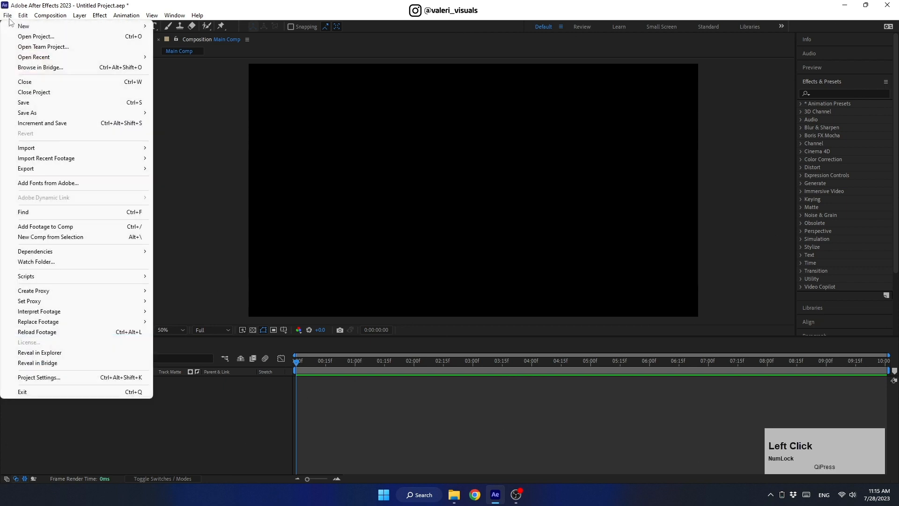
click(28, 103)
click(44, 113)
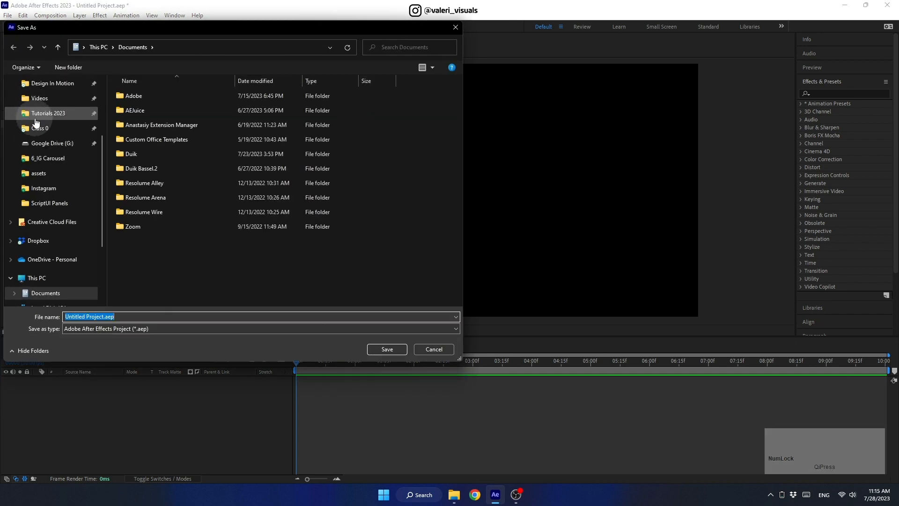
double_click(137, 208)
double_click(133, 113)
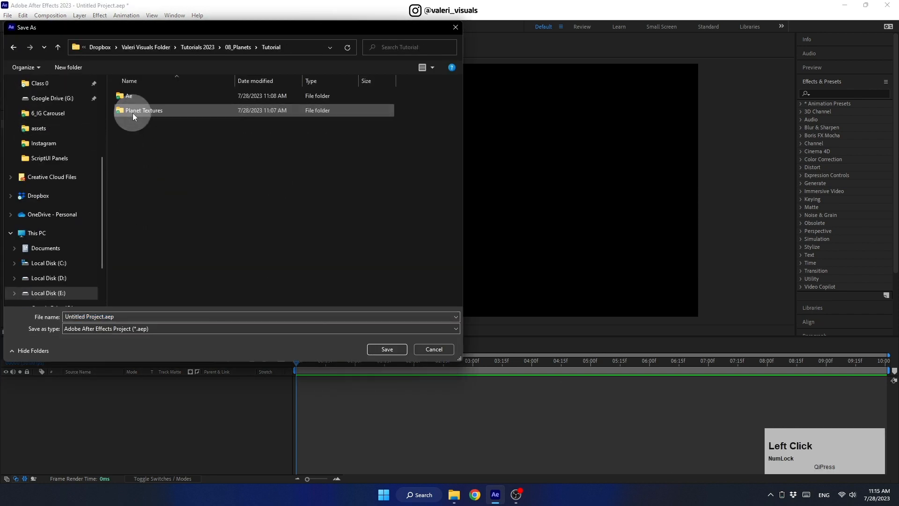
double_click(133, 99)
click(122, 318)
text(3D Planets)
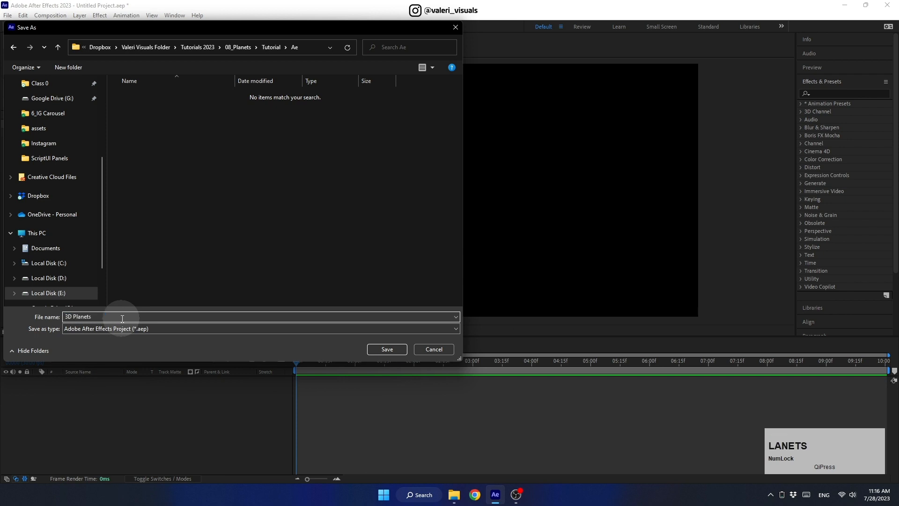
click(385, 349)
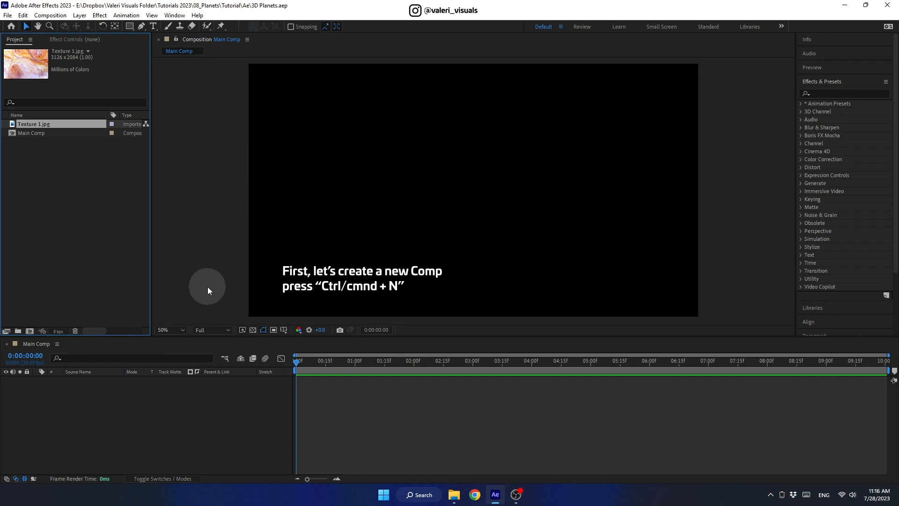
Create a second composition named Texture Comp at 1920 x 1080 px and 30 frames per second
key(ctrl+n)
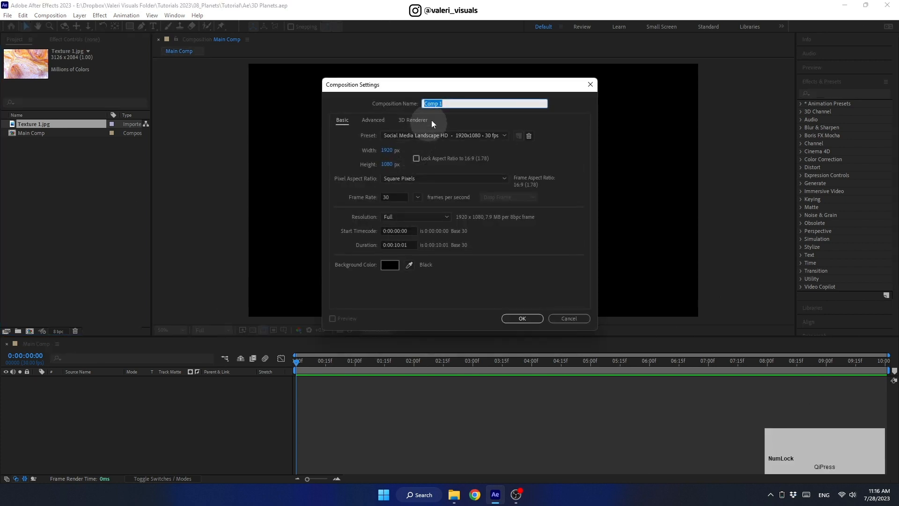
text(Texture)
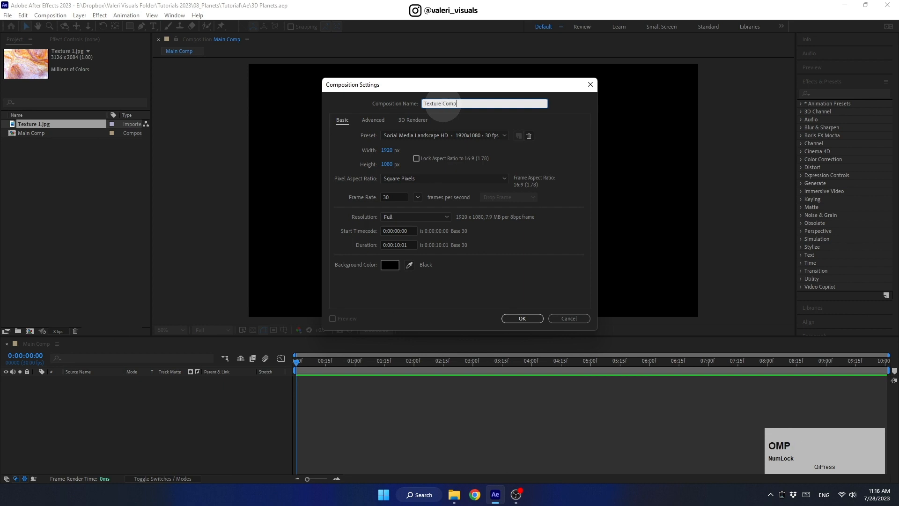
click(397, 148)
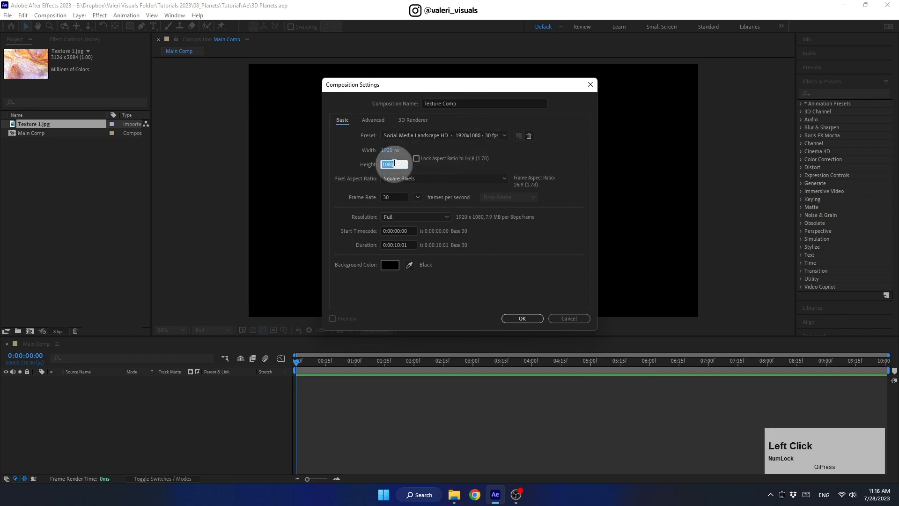
click(401, 197)
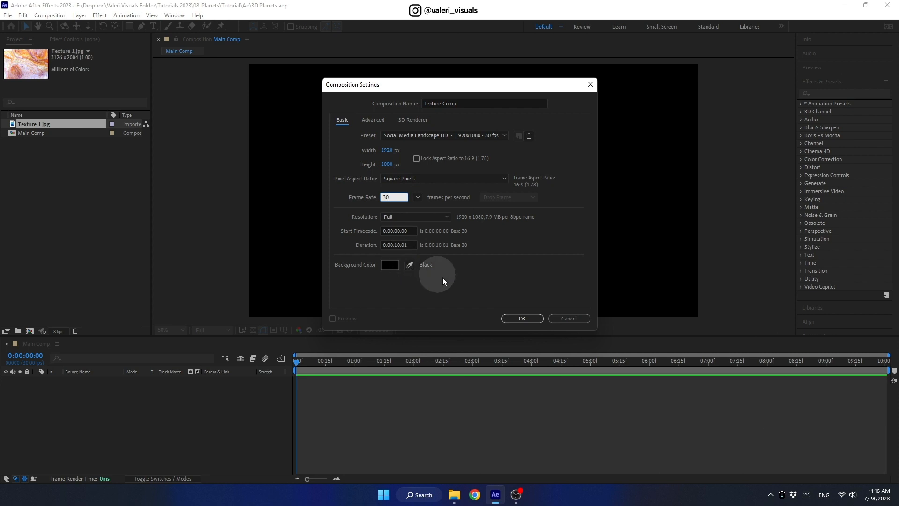
click(506, 319)
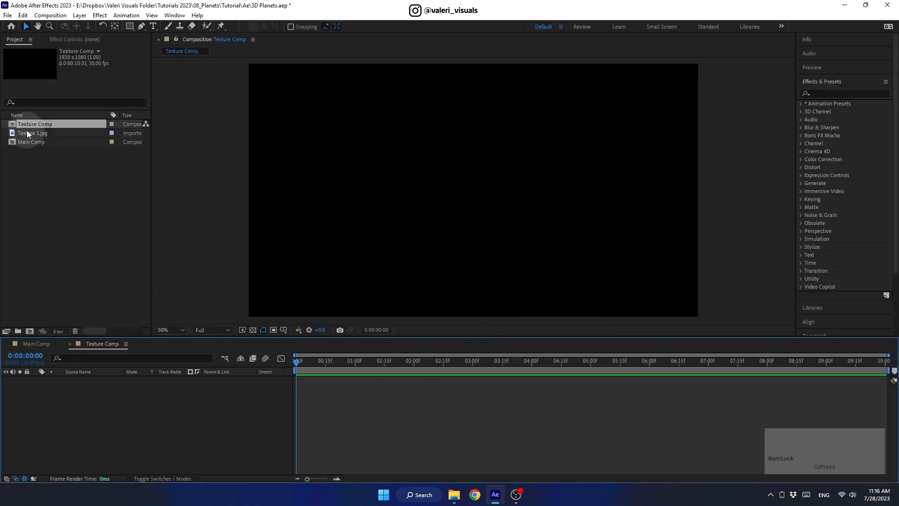
Add Texture 1.jpg to Texture Comp and scale the layer to 63%
drag(29, 133, 117, 399)
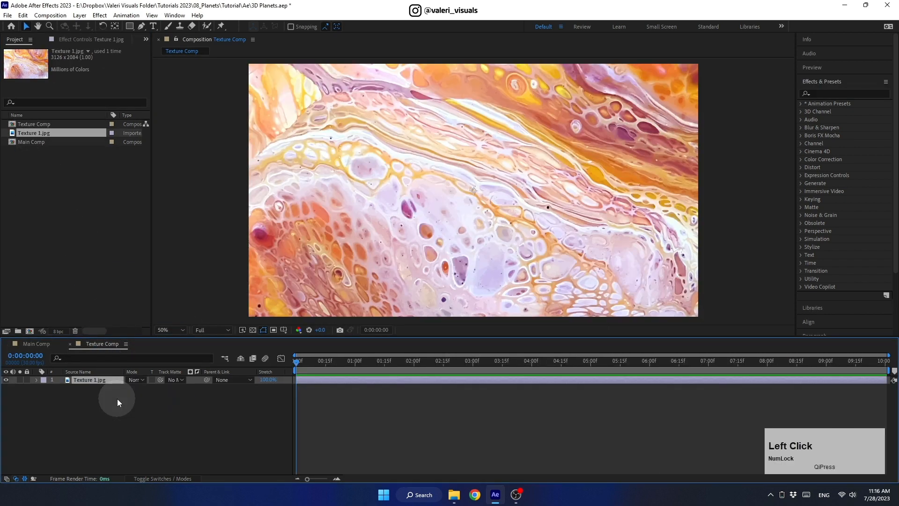
key(s)
drag(137, 388, 122, 390)
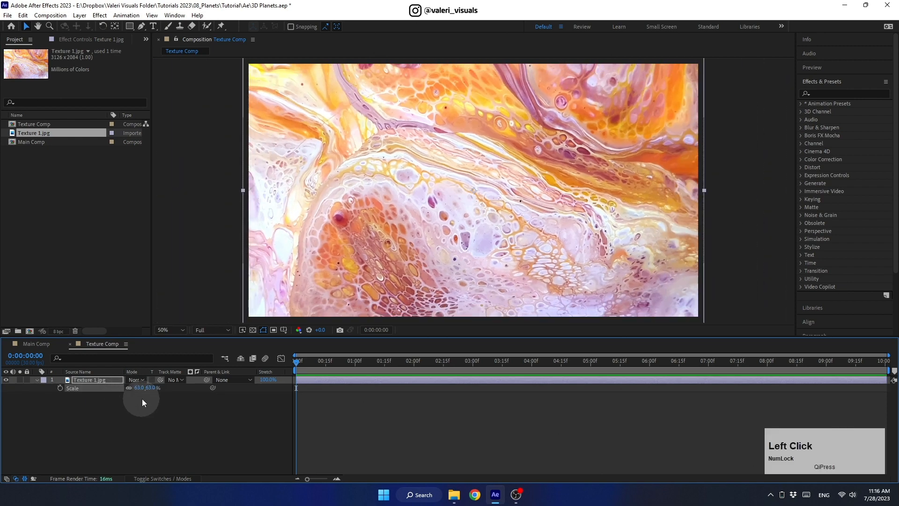
click(34, 380)
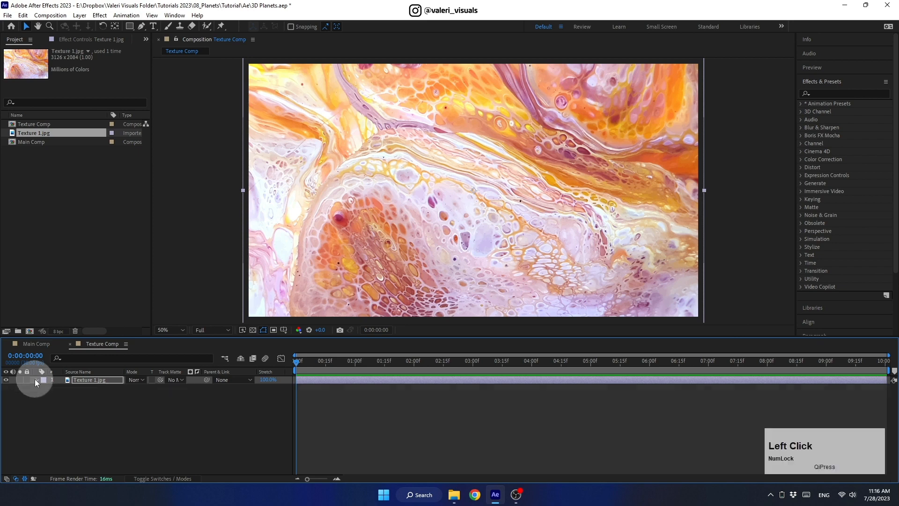
Nest Texture Comp in Main Comp as a layer and duplicate that layer
click(38, 344)
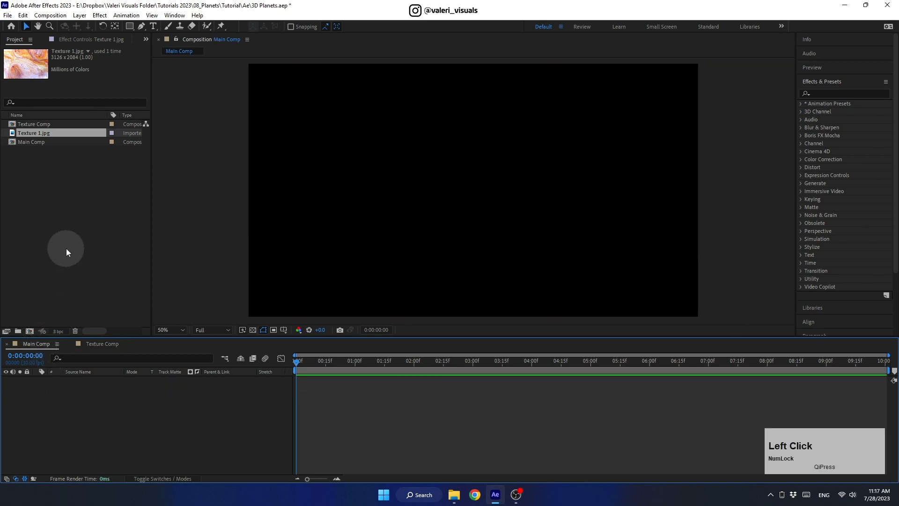
drag(31, 123, 108, 411)
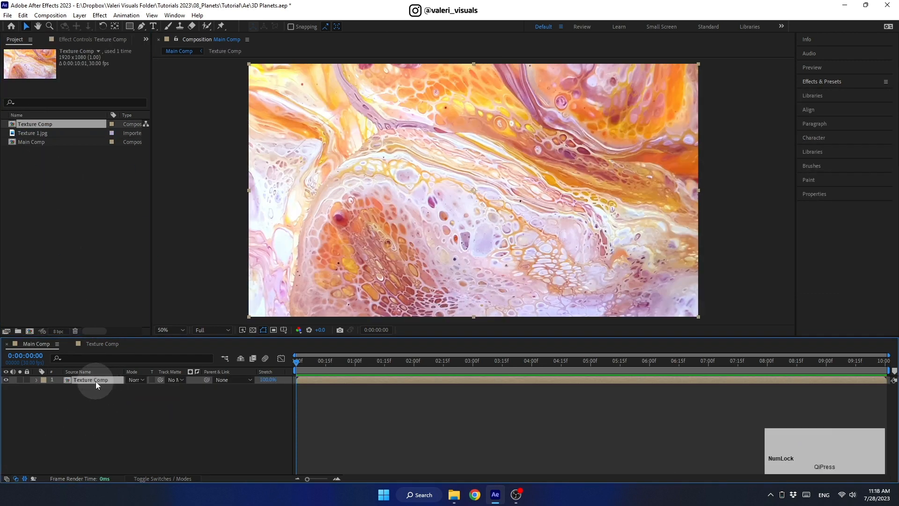
key(ctrl+d)
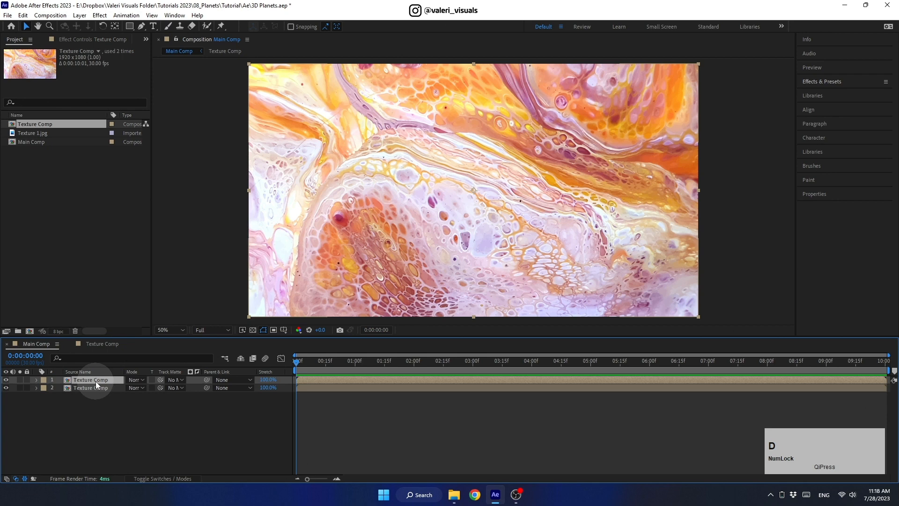
Hide the lower Texture Comp layer in Main Comp and select the upper one
click(6, 388)
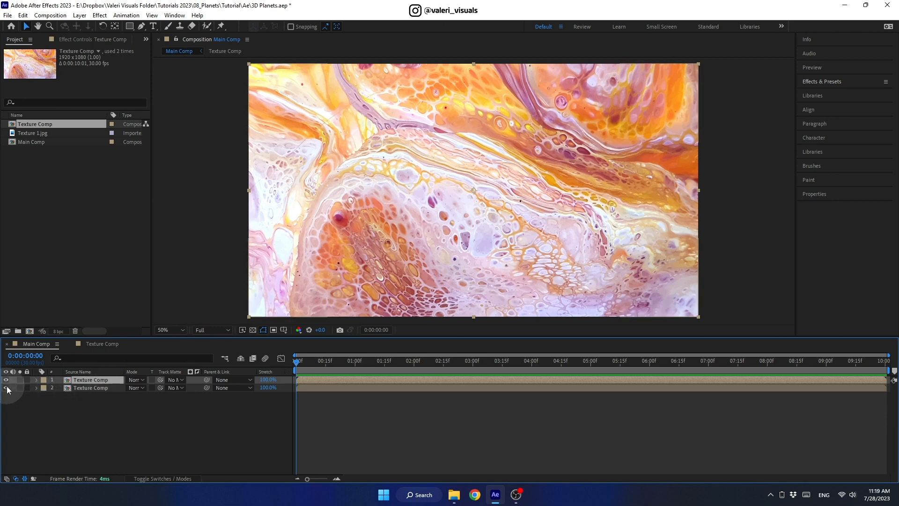
click(7, 388)
click(89, 380)
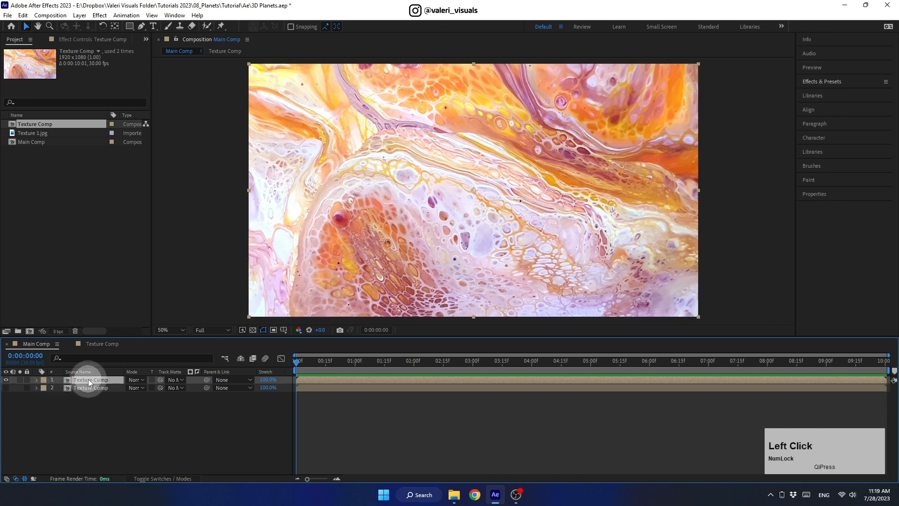
Mask the upper Texture Comp layer to a narrow central vertical strip and set the mask feather to 200 pixels
double_click(130, 26)
double_click(249, 177)
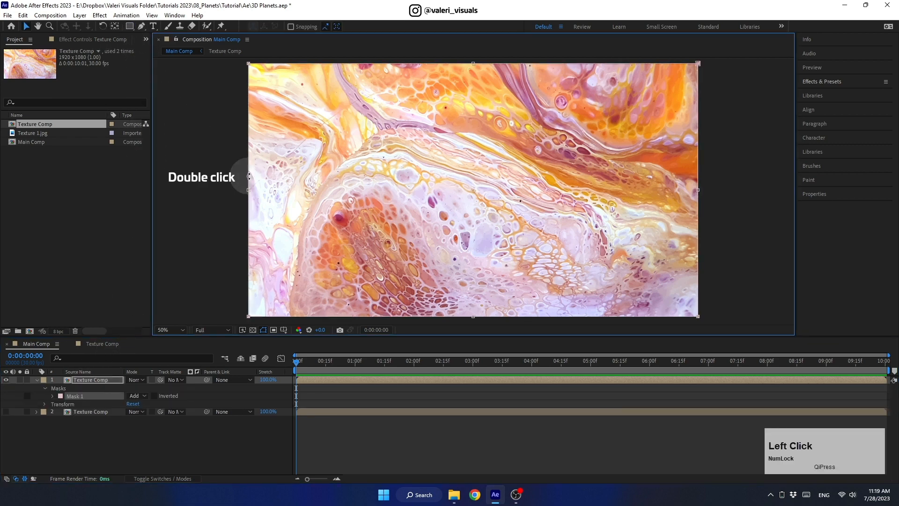
drag(244, 189, 432, 202)
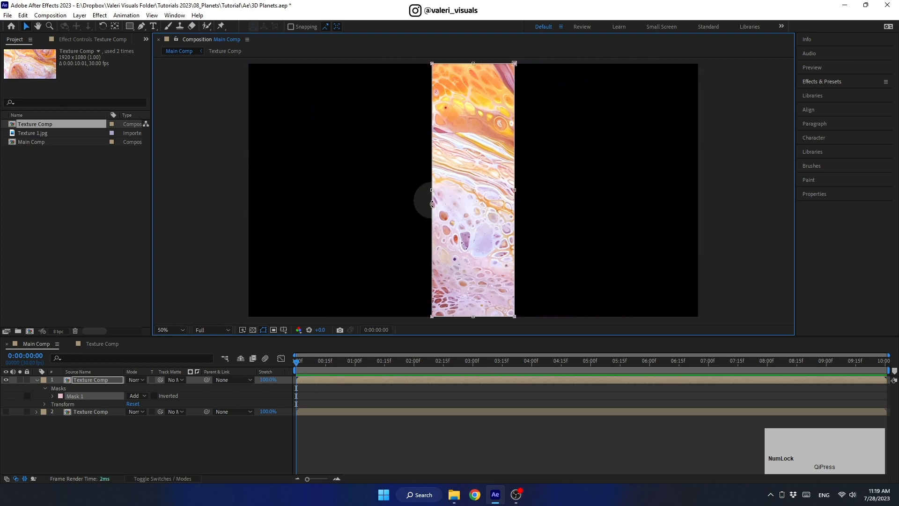
click(51, 395)
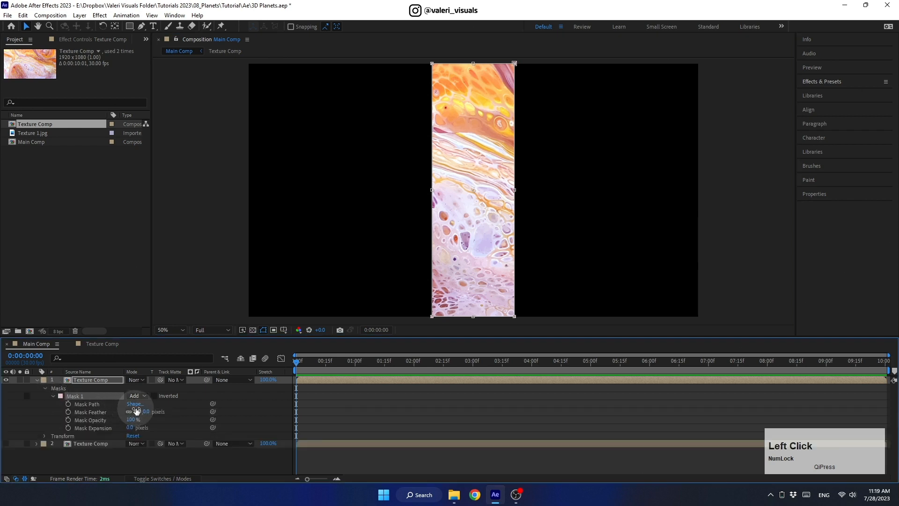
click(137, 411)
key(Return)
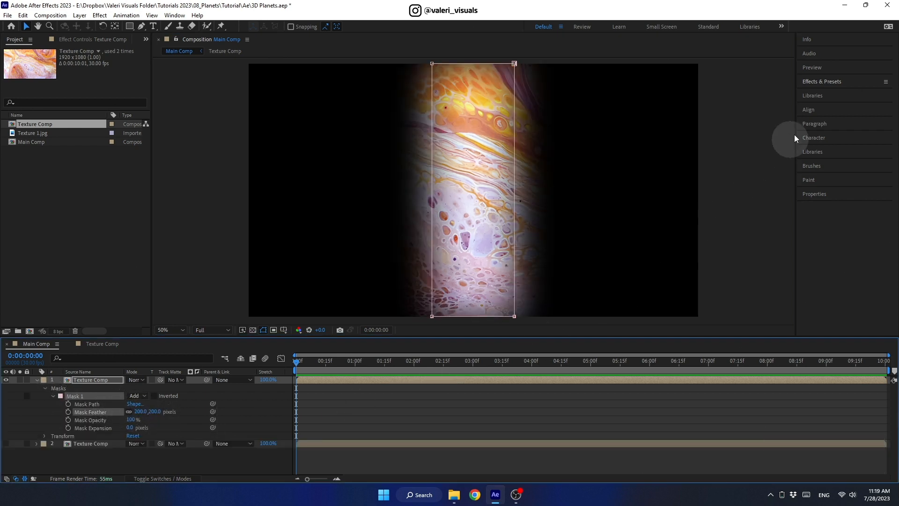
Apply the Offset effect to the masked Texture Comp layer and set the horizontal Shift Center To value to 1920
click(810, 82)
click(819, 94)
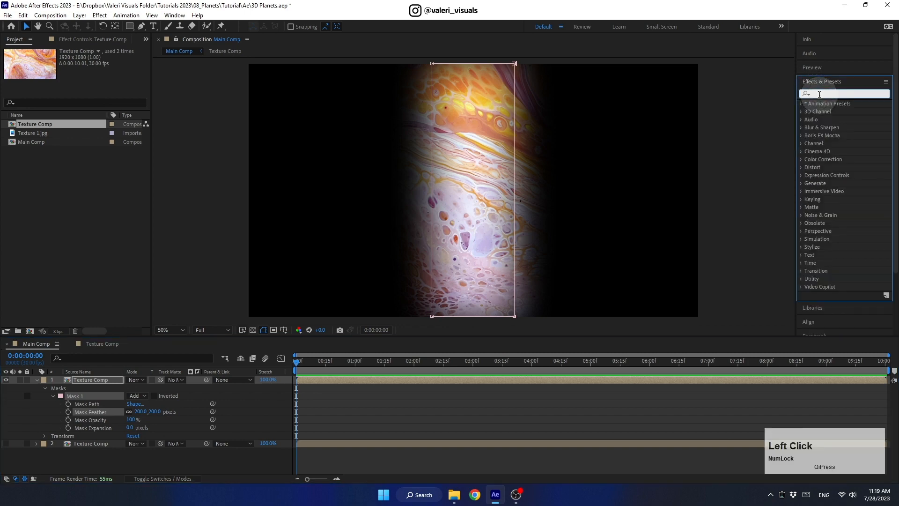
text(of)
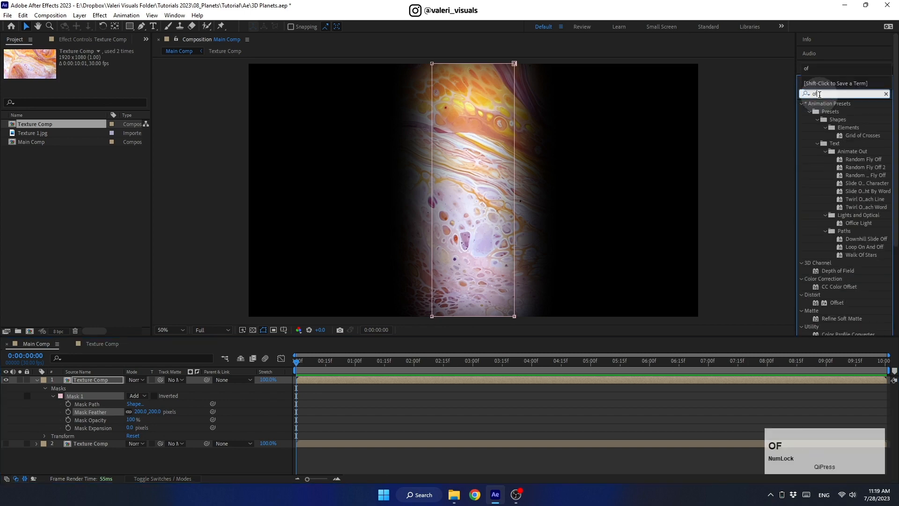
drag(837, 302, 514, 249)
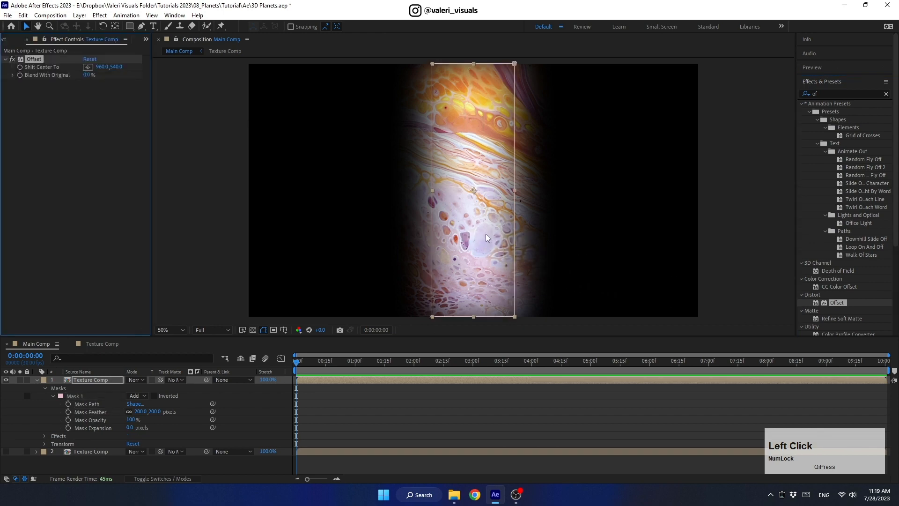
click(101, 67)
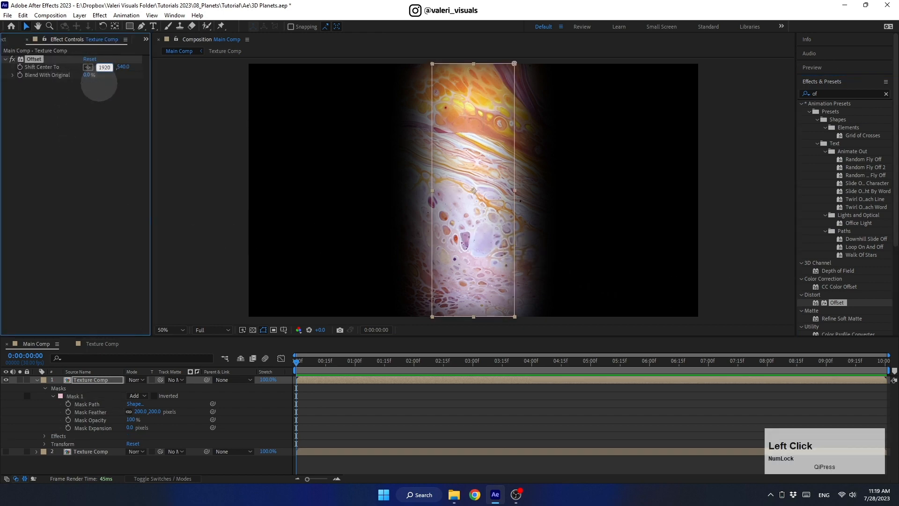
click(99, 85)
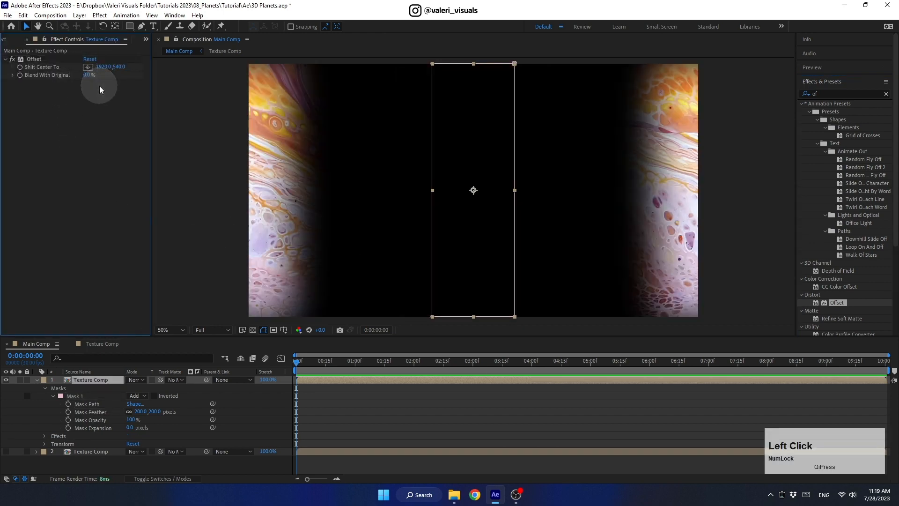
Show the lower Texture Comp layer and toggle the upper layer's visibility to compare the blended edges
click(37, 380)
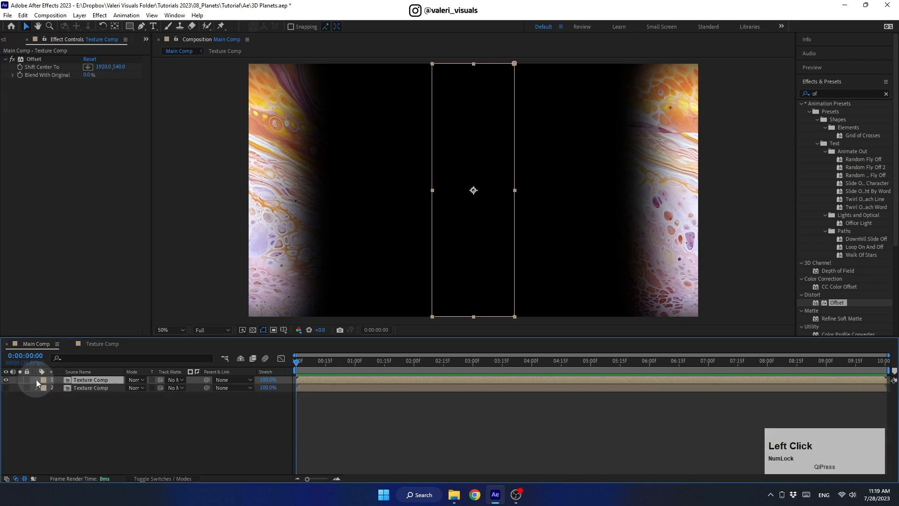
click(6, 387)
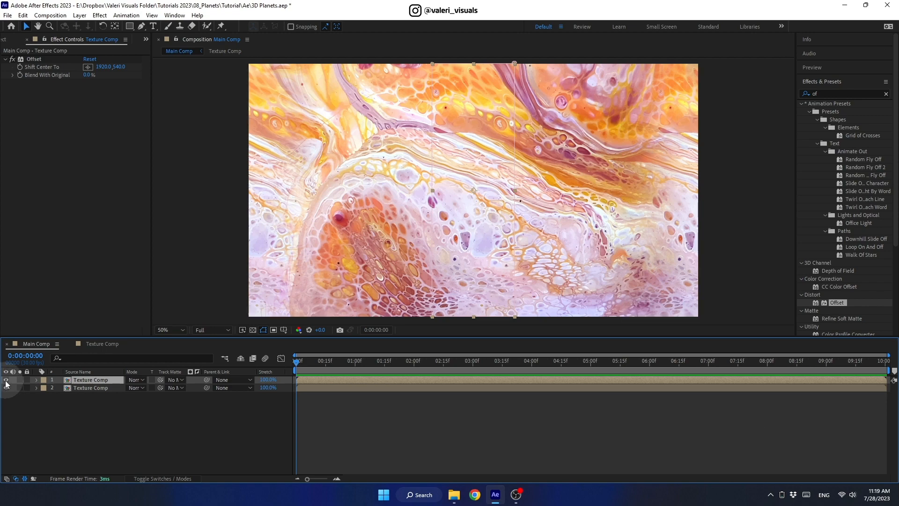
click(6, 381)
click(6, 381)
click(6, 380)
click(6, 381)
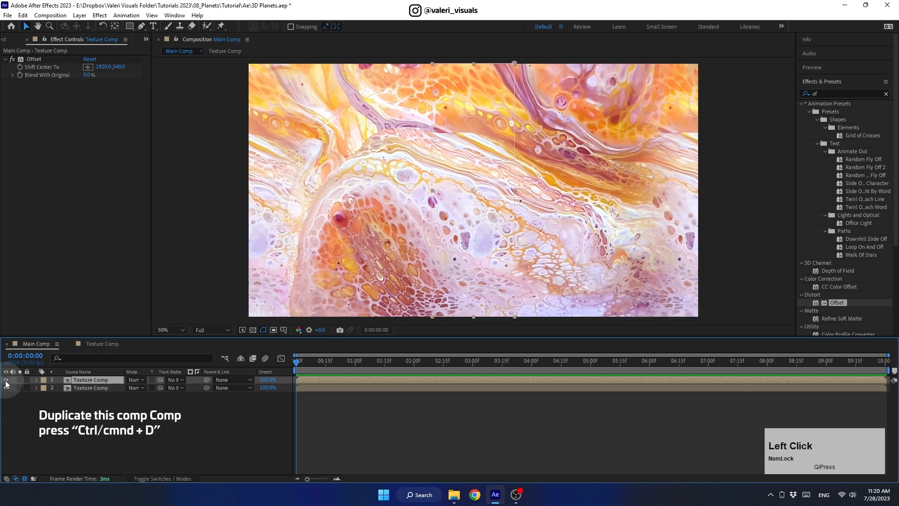
Duplicate the upper Texture Comp layer and delete the mask and Offset effect from the duplicate
click(83, 380)
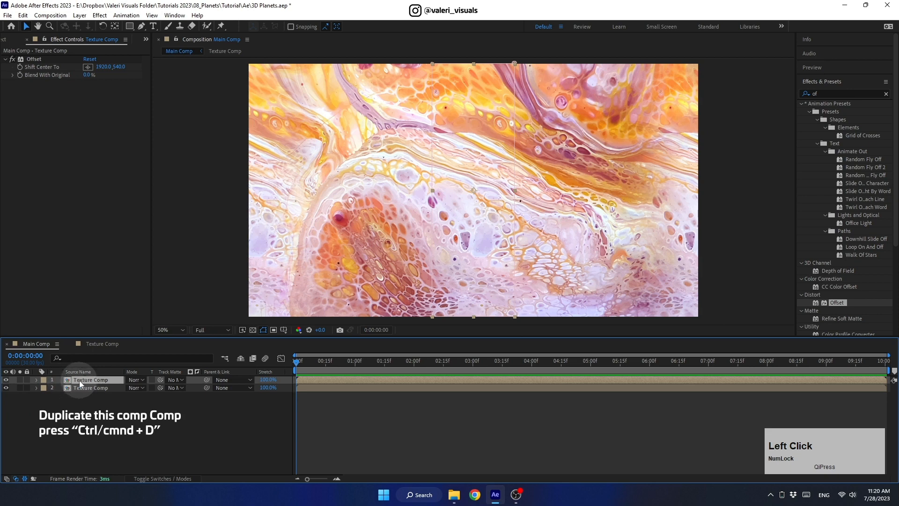
key(ctrl+d)
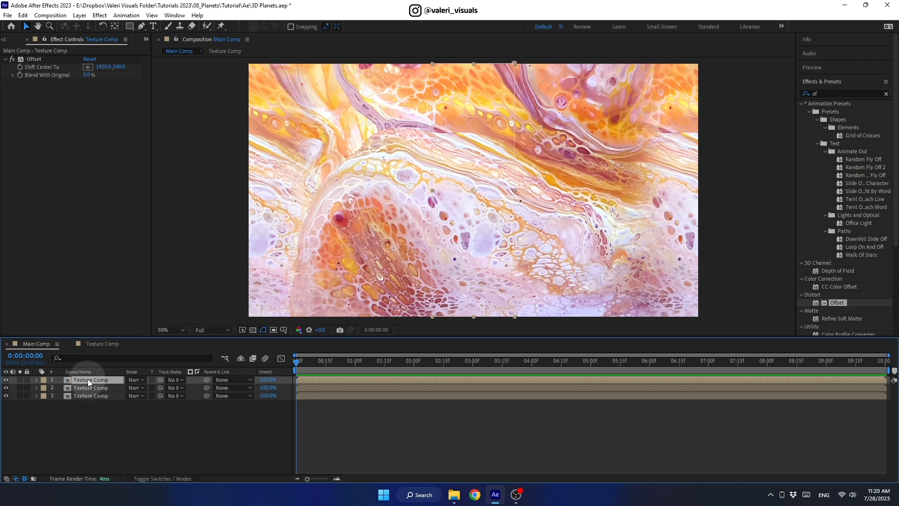
key(m)
click(73, 388)
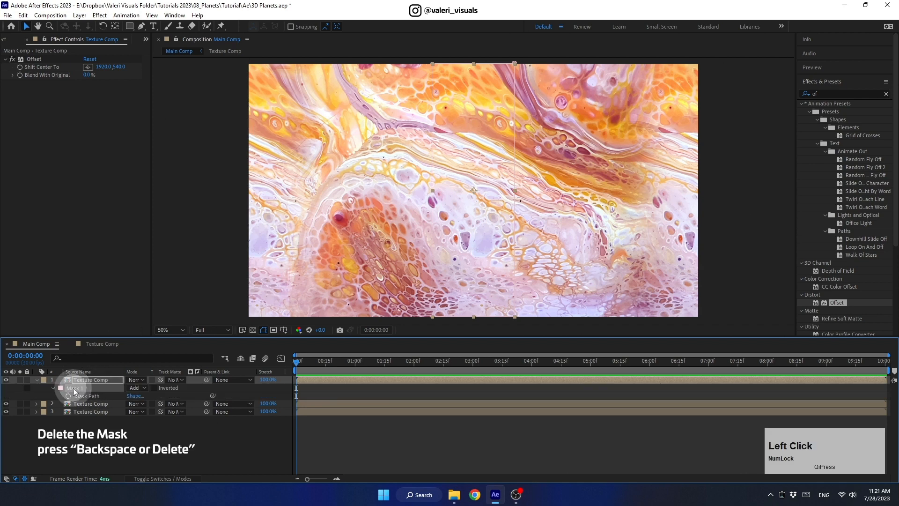
key(Delete)
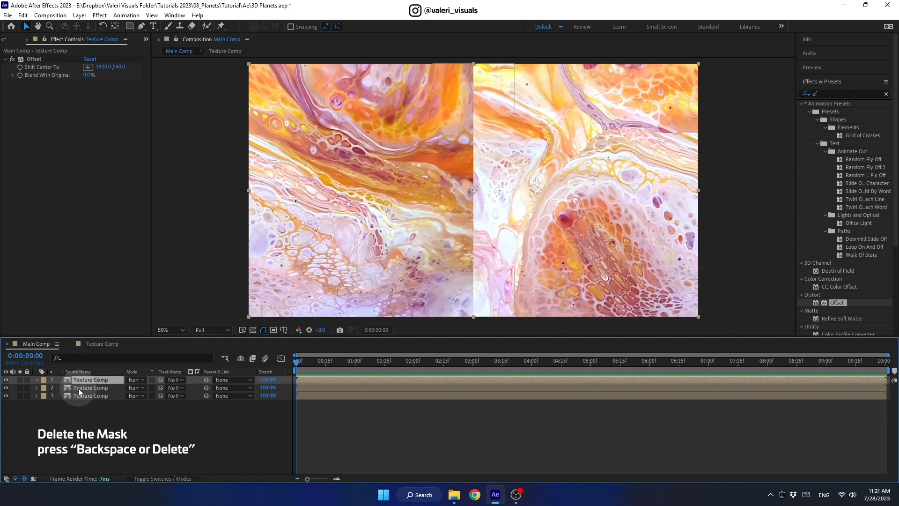
click(35, 59)
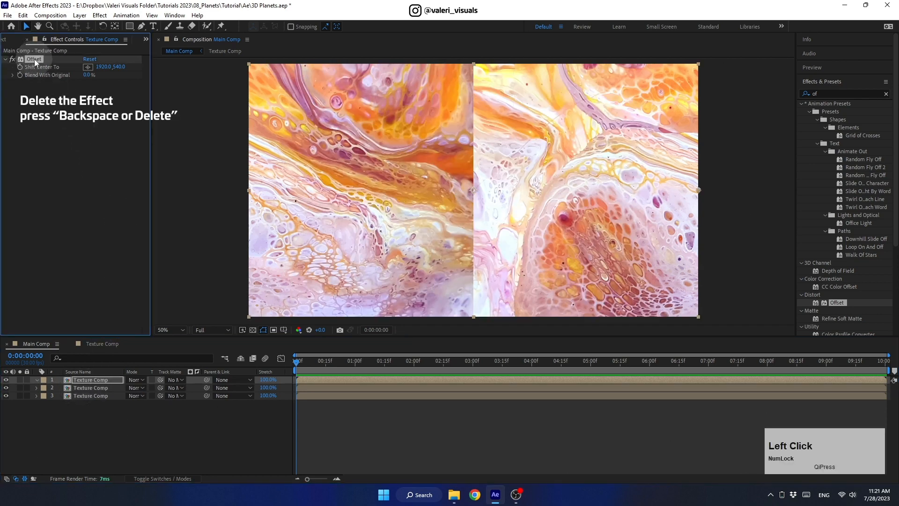
key(Delete)
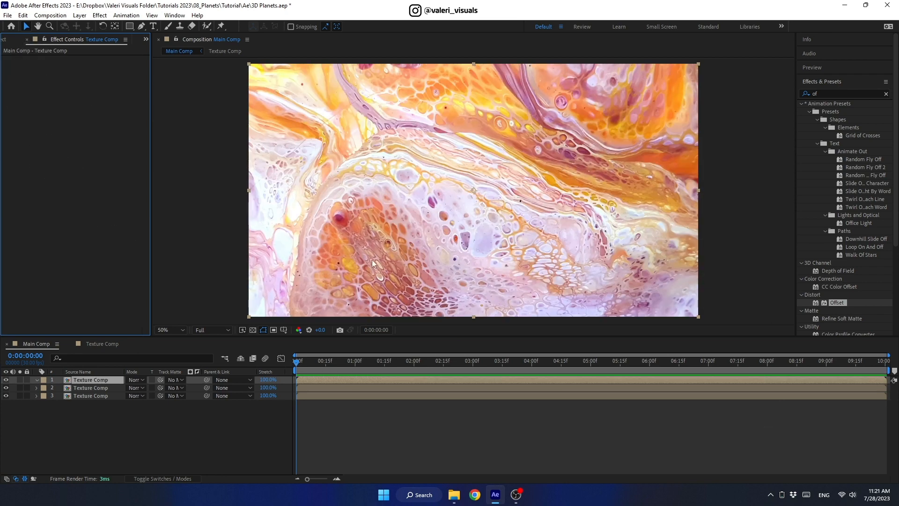
Apply Polar Coordinates to the topmost Texture Comp layer with Interpolation at 100% and Polar to Rect conversion
click(802, 93)
text(polar)
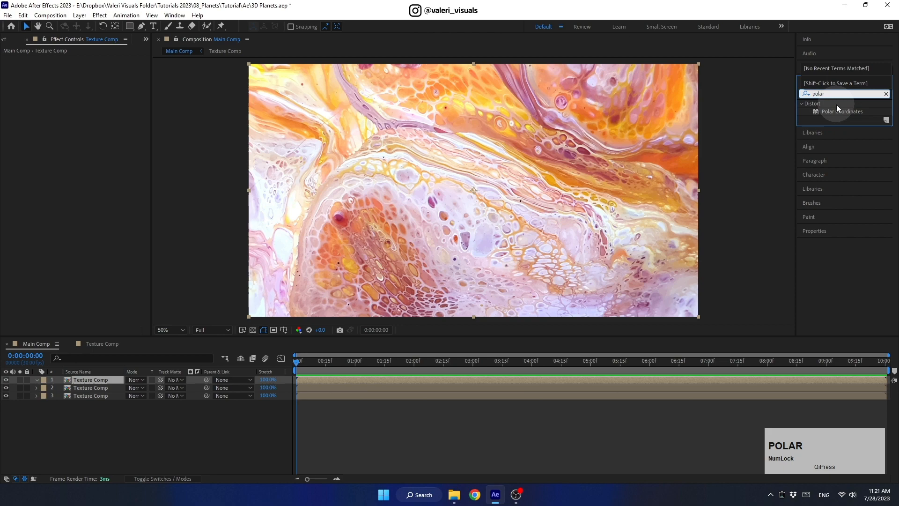
drag(839, 111, 581, 153)
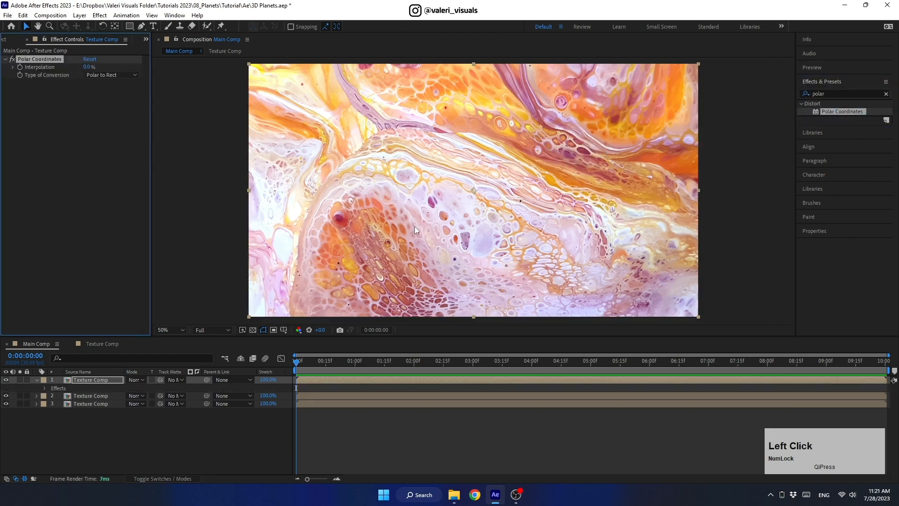
drag(85, 68, 215, 210)
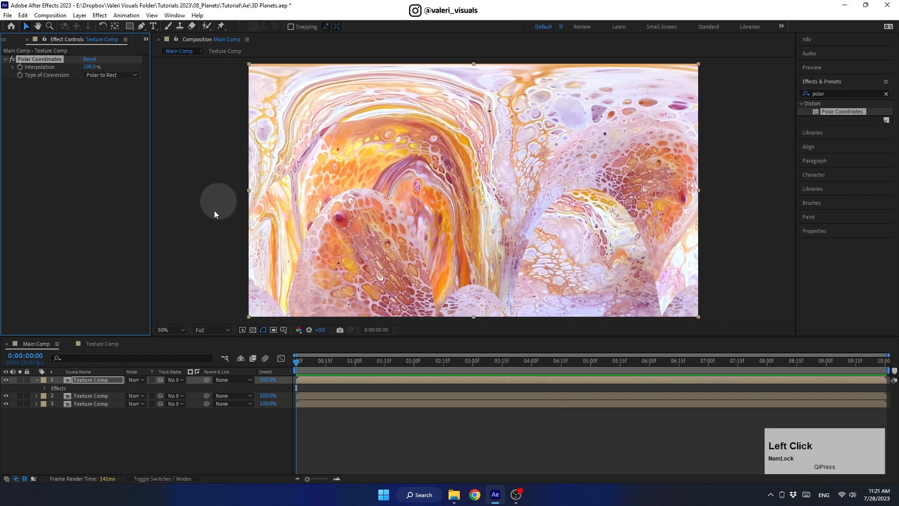
Pre-compose the topmost Texture Comp layer as Polar, moving all attributes into the new composition
right_click(114, 381)
click(146, 319)
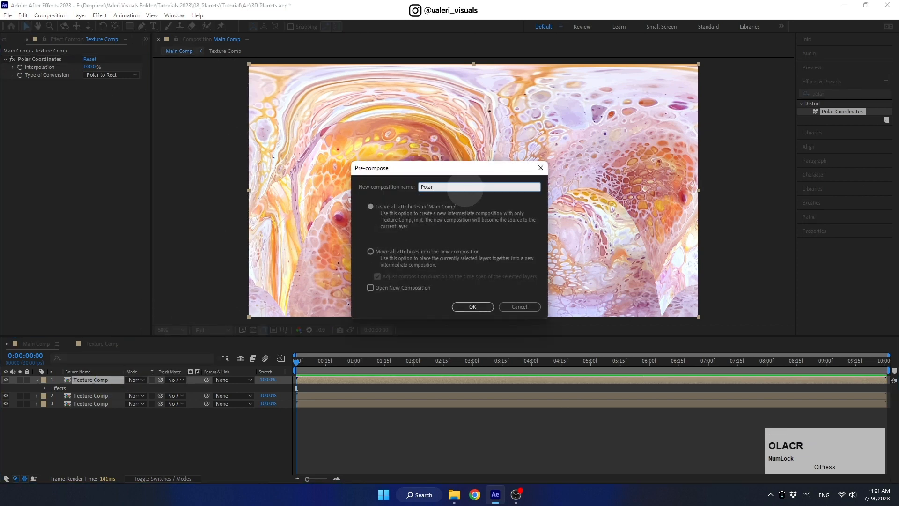
click(371, 251)
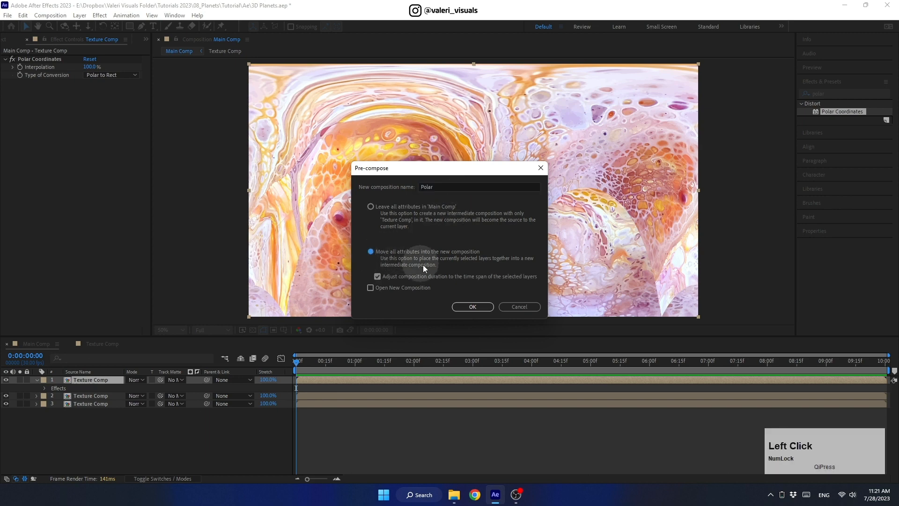
click(473, 307)
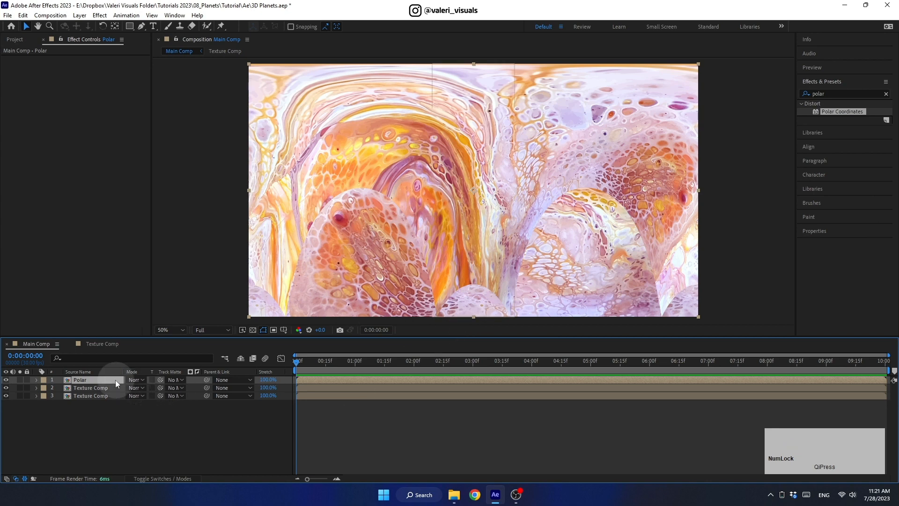
Add a full-size rectangular mask to the Polar layer and shrink it to a thin strip along the image's upper edge
click(117, 383)
click(131, 27)
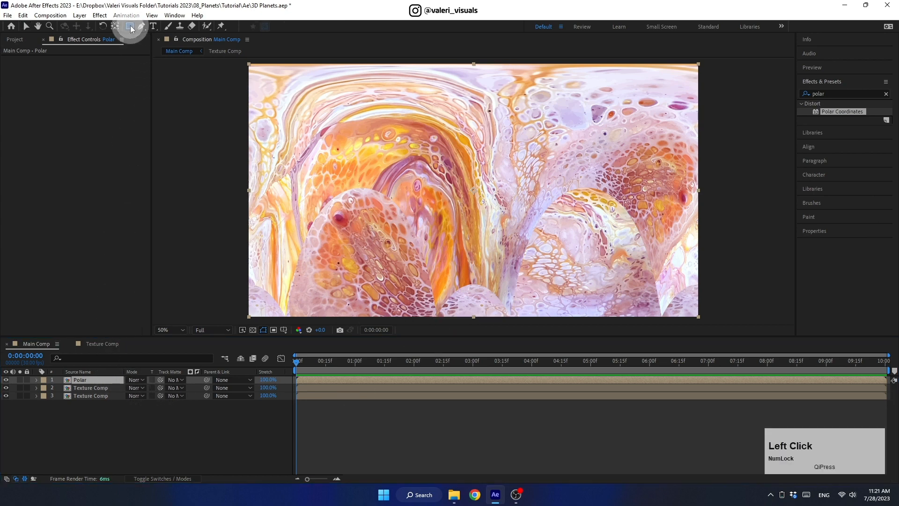
double_click(130, 27)
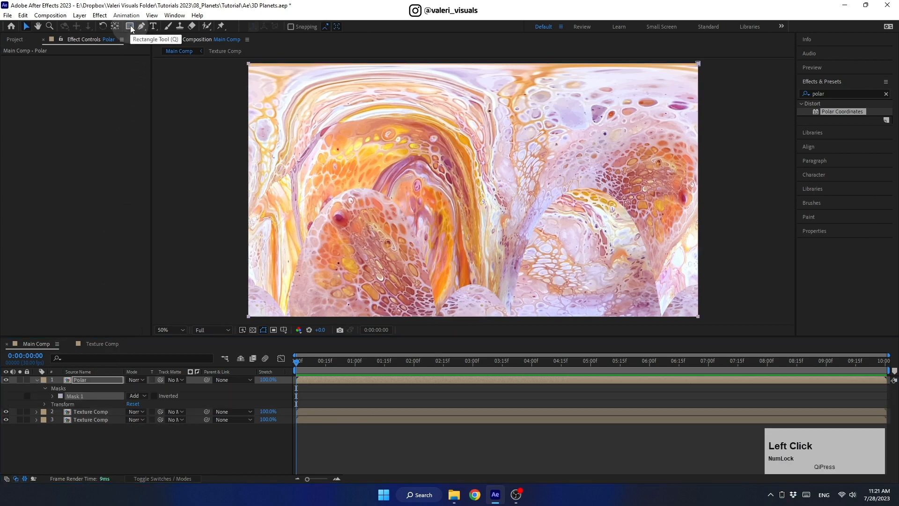
click(474, 318)
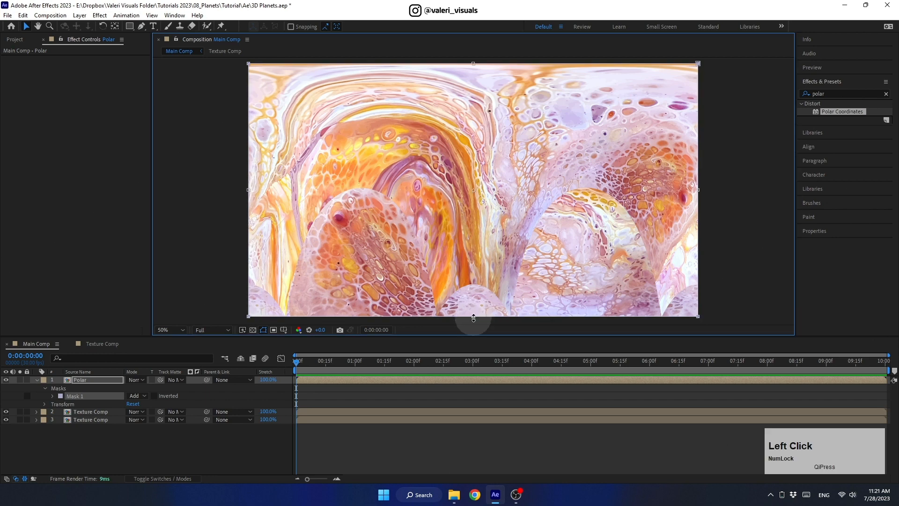
drag(473, 317, 466, 143)
drag(472, 107, 468, 87)
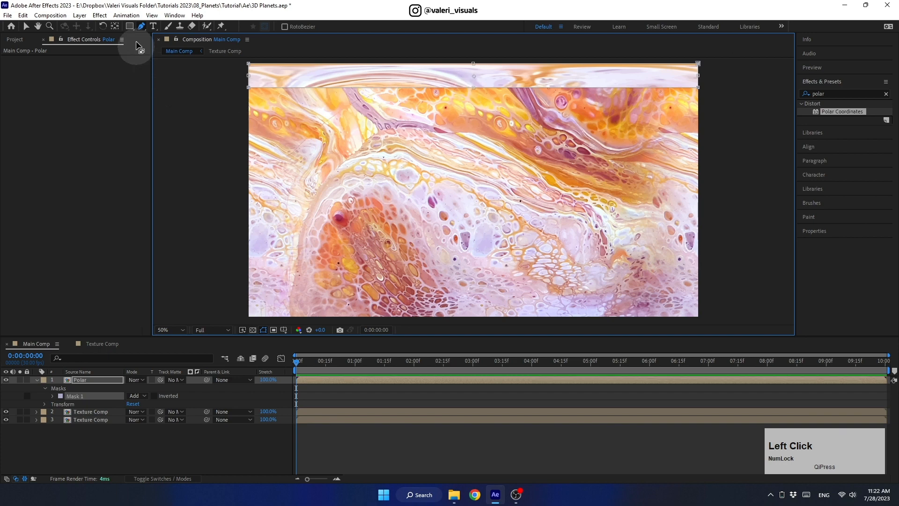
Feather the Polar layer's mask outward with the Mask Feather tool so its lower edge blends softly into the texture
drag(141, 26, 177, 67)
click(99, 379)
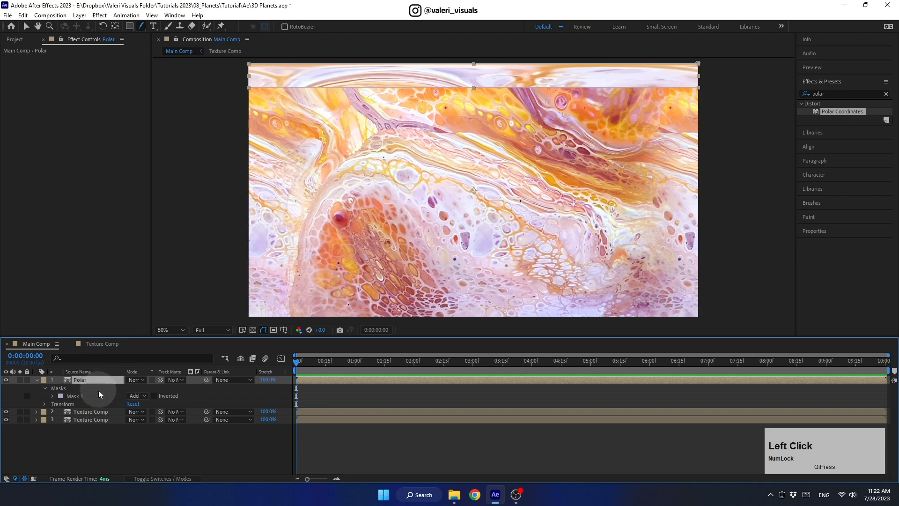
click(97, 394)
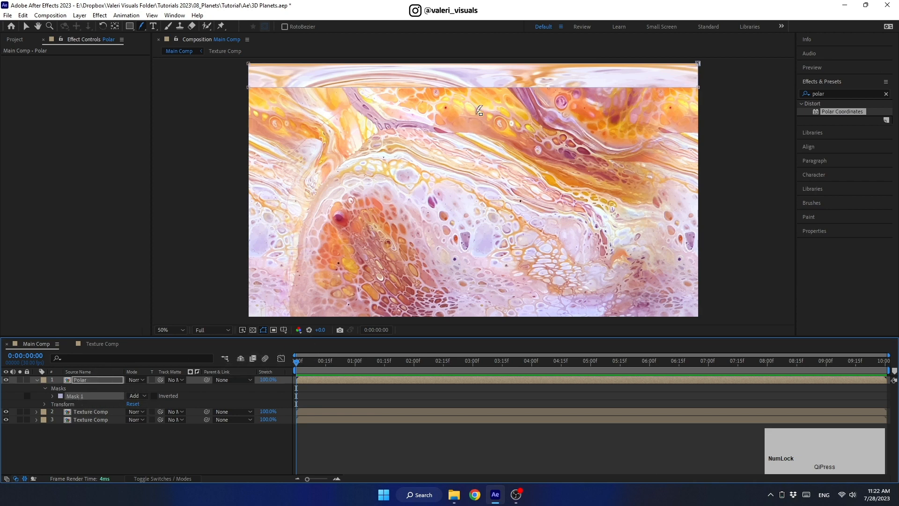
drag(477, 88, 478, 131)
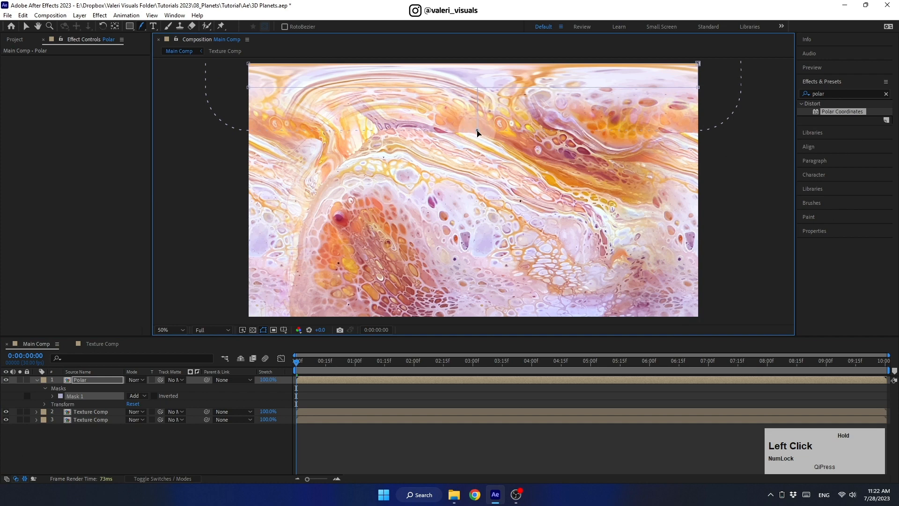
Duplicate the Polar layer and flip the duplicate vertically to cover the image's lower edge
click(79, 381)
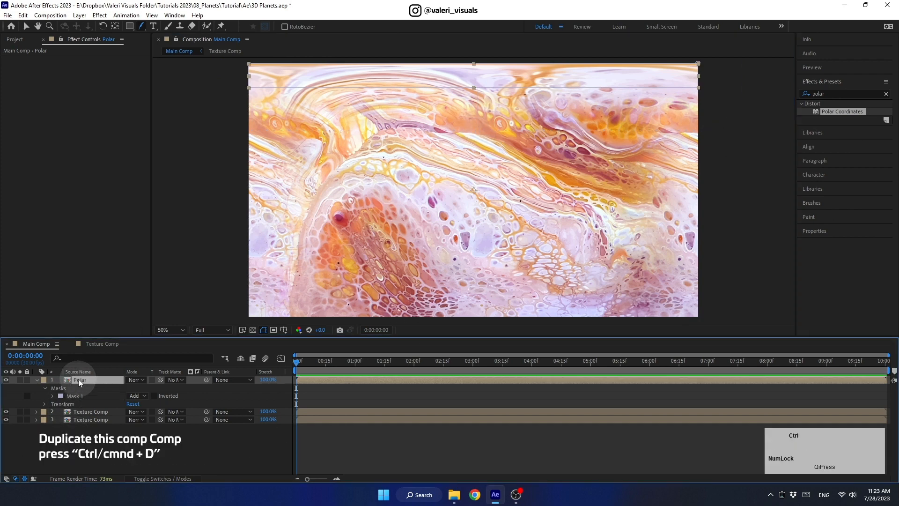
key(ctrl+d)
right_click(79, 383)
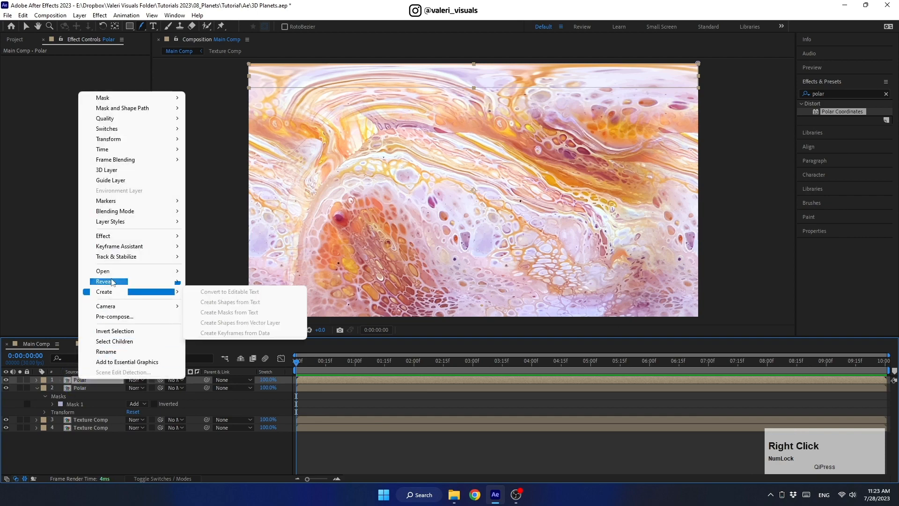
mouse_move(154, 139)
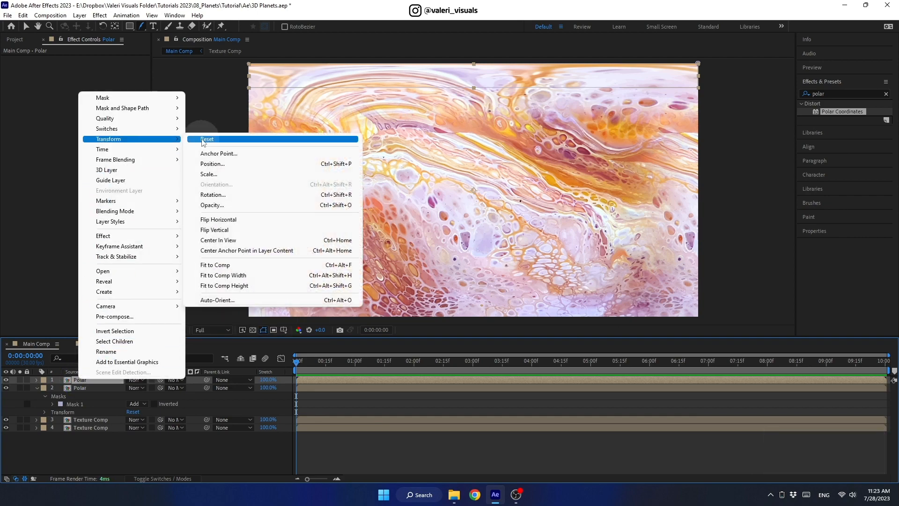
click(209, 230)
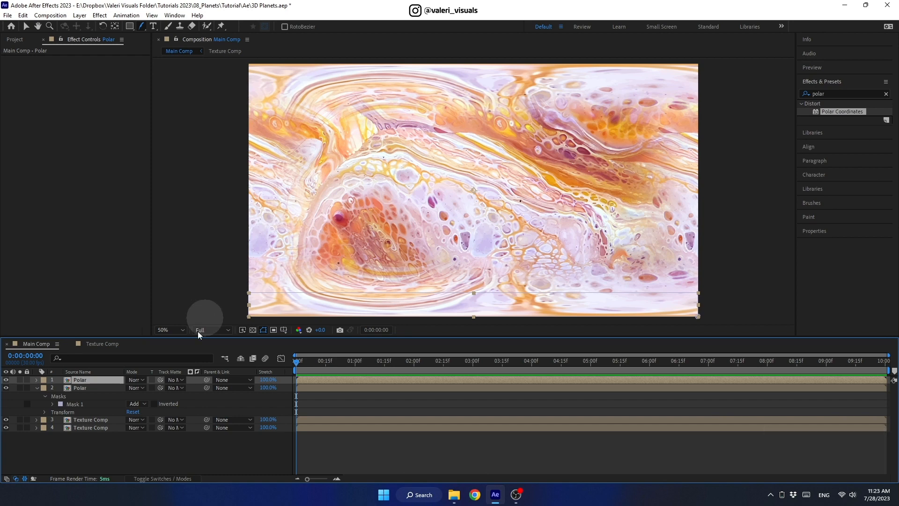
Pre-compose all four Main Comp layers into a new composition named Texture Master, moving all attributes
click(37, 388)
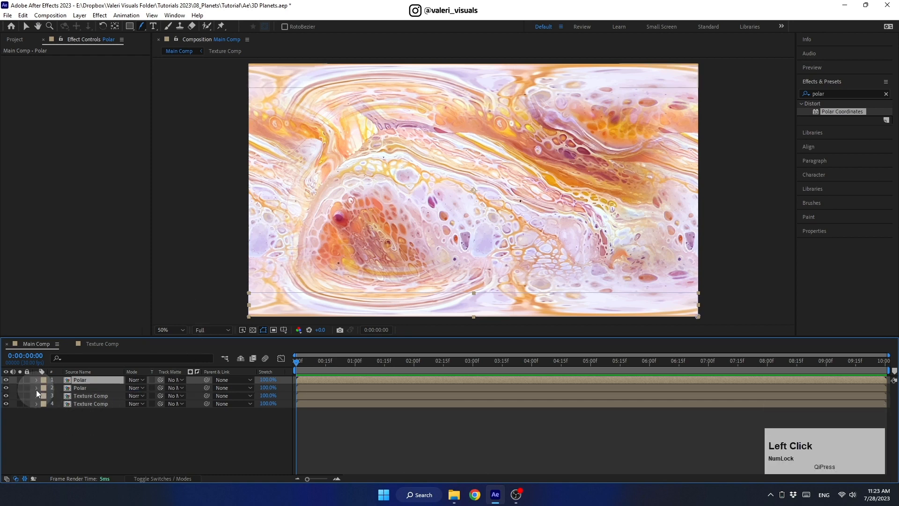
drag(126, 439, 64, 372)
right_click(92, 405)
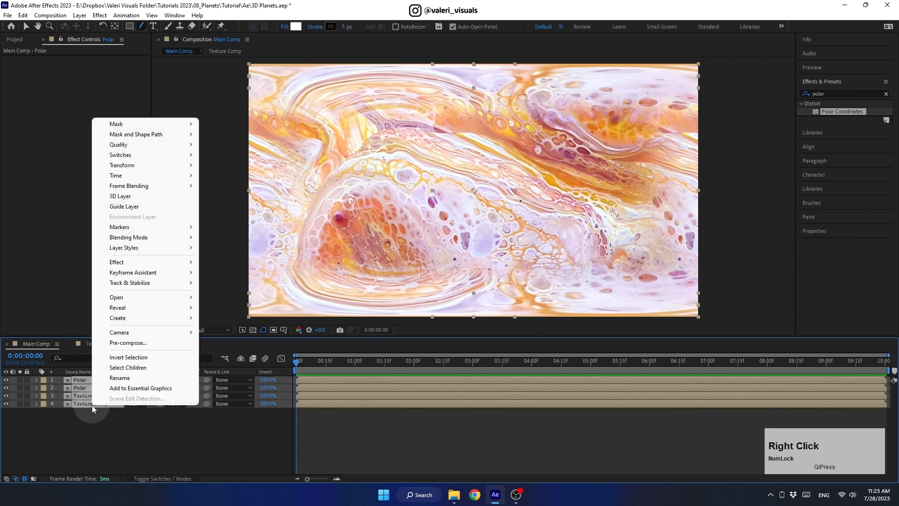
click(128, 343)
text(Texture Master)
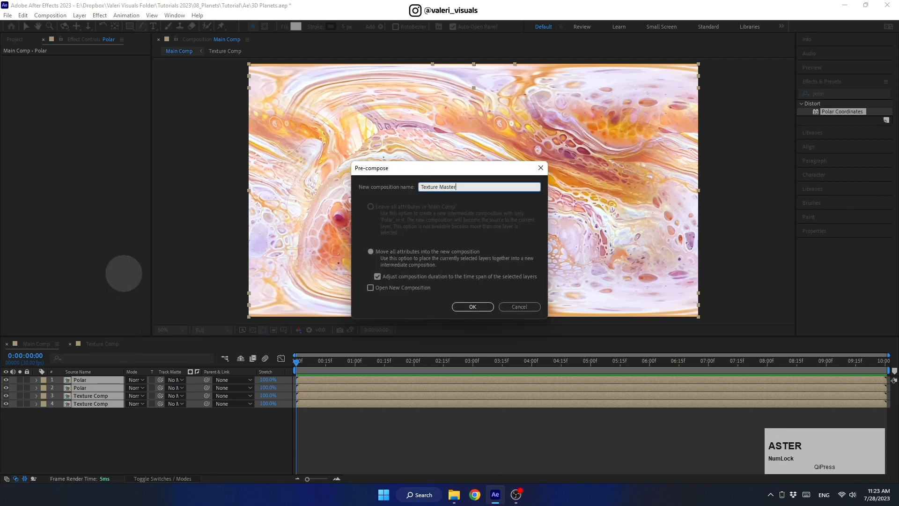
click(459, 305)
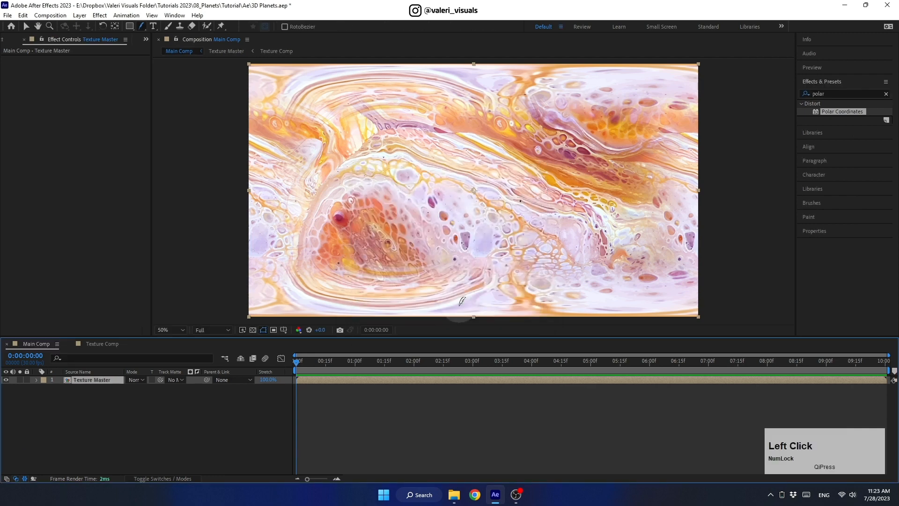
Apply the CC Sphere effect to the Texture Master layer and set its radius to 400
click(801, 94)
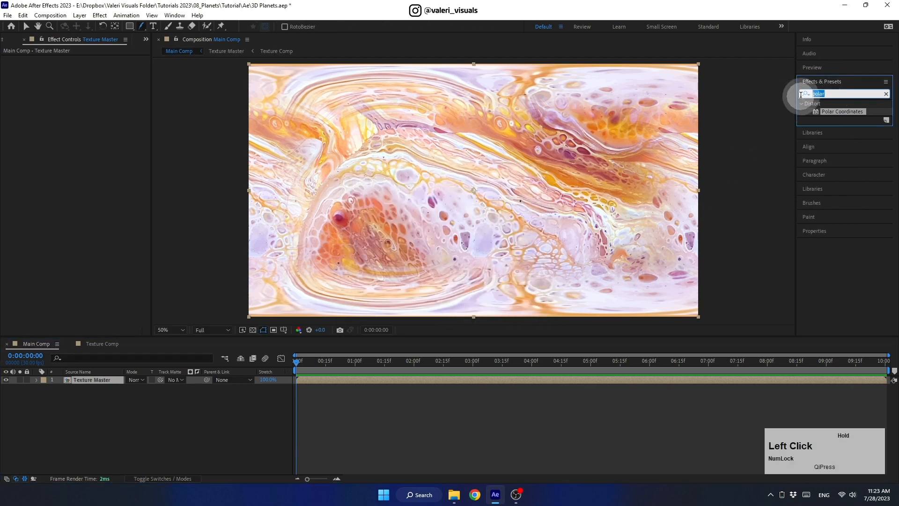
text(cc sph)
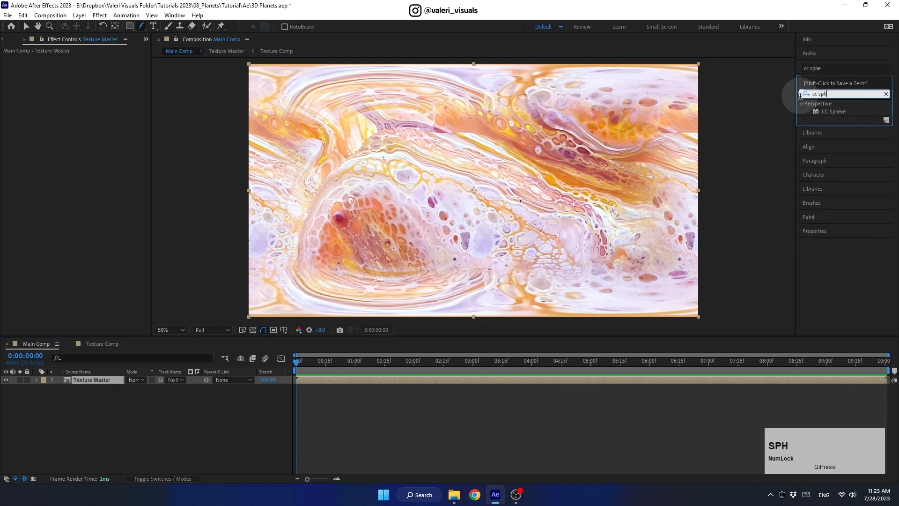
drag(833, 112, 517, 180)
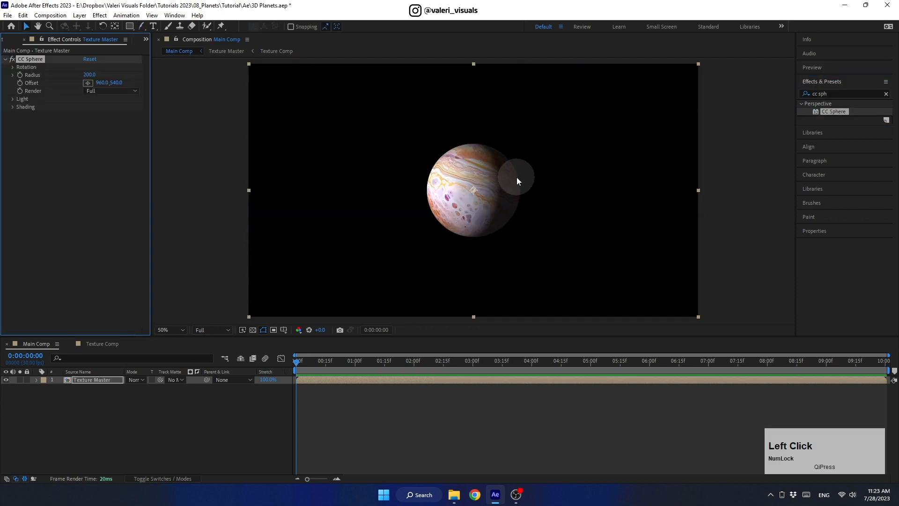
click(90, 75)
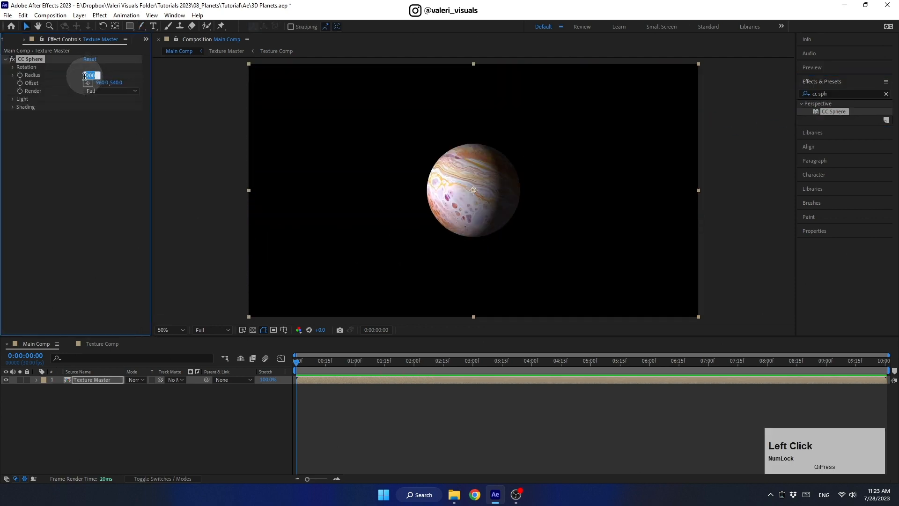
text(400)
key(Return)
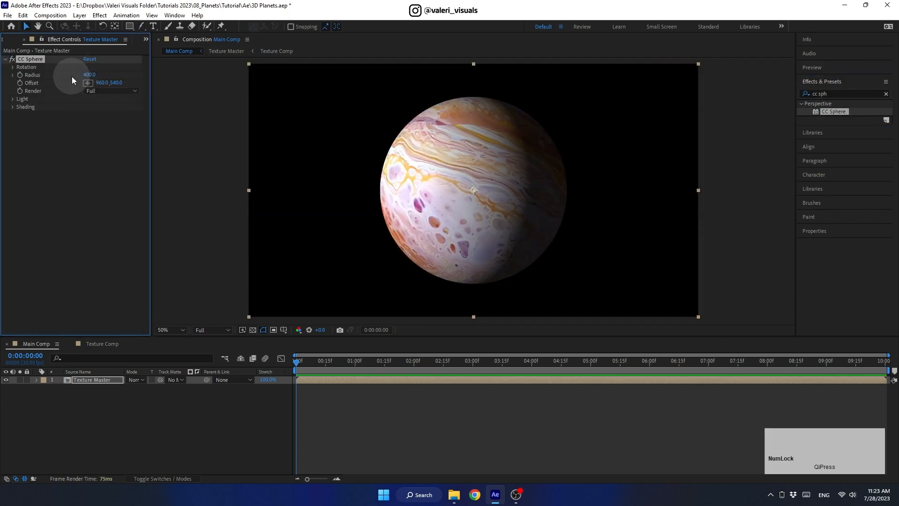
Turn the sphere freely about its X and Y axes to inspect the texture from other sides
click(18, 67)
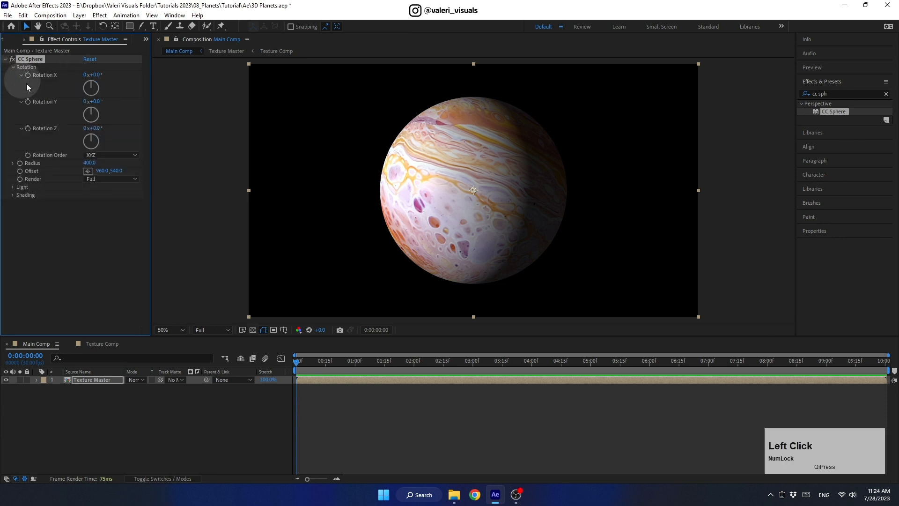
drag(93, 85, 83, 83)
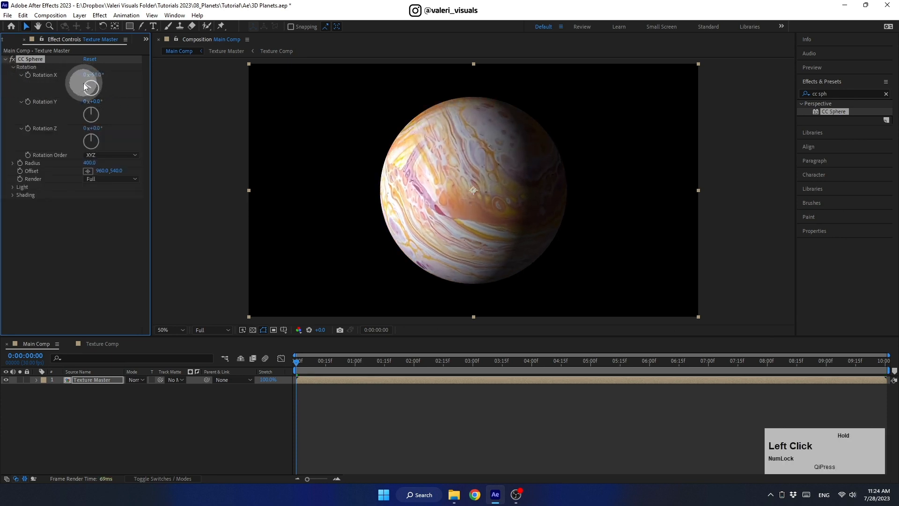
mouse_move(94, 113)
mouse_down()
mouse_move(106, 119)
mouse_move(96, 128)
mouse_up()
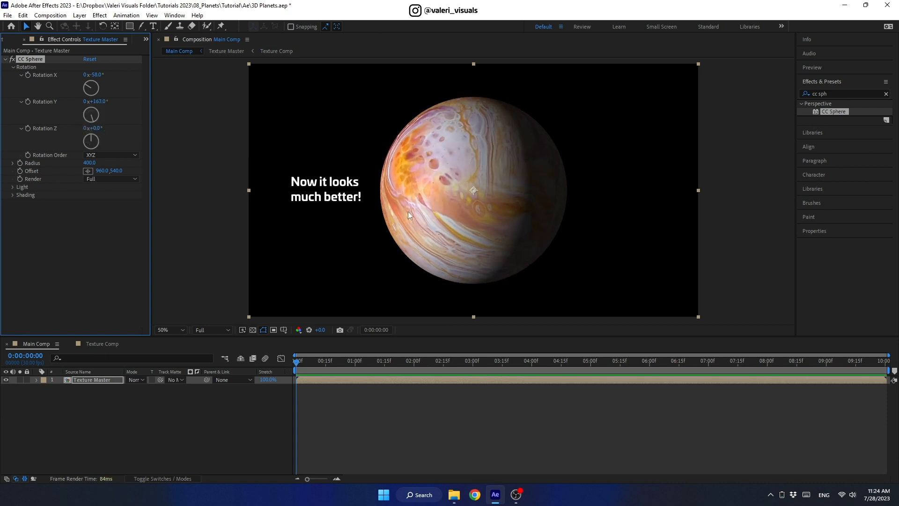
Set the CC Sphere rotation to 15° on X, 0° on Y and -15° on Z
click(96, 76)
text(1)
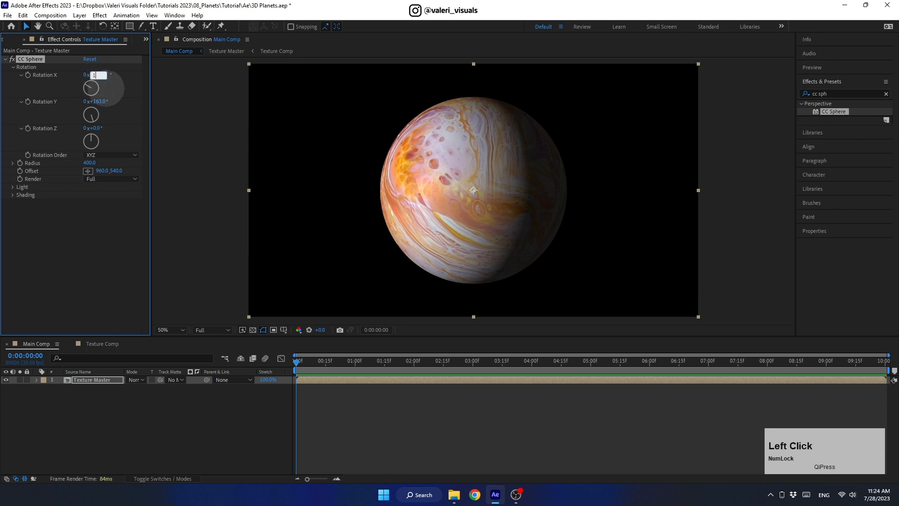
text(5)
key(Return)
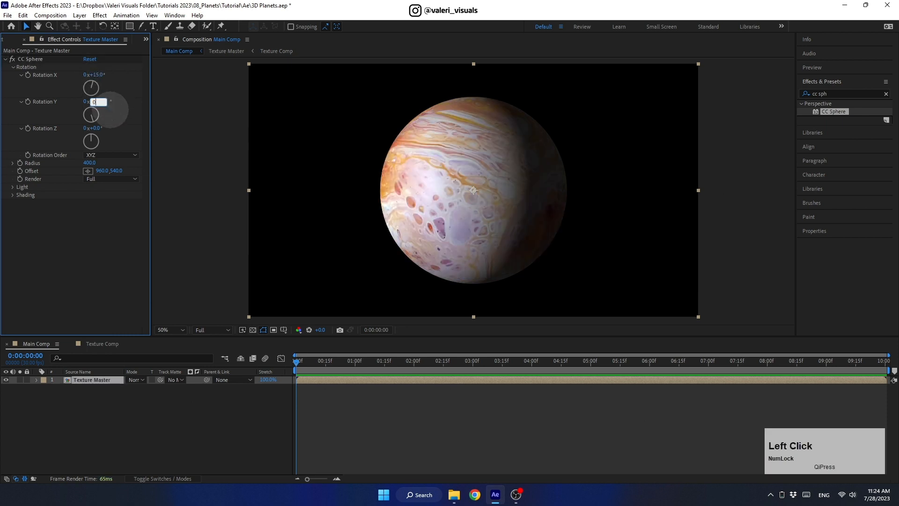
text(0)
key(Return)
click(98, 128)
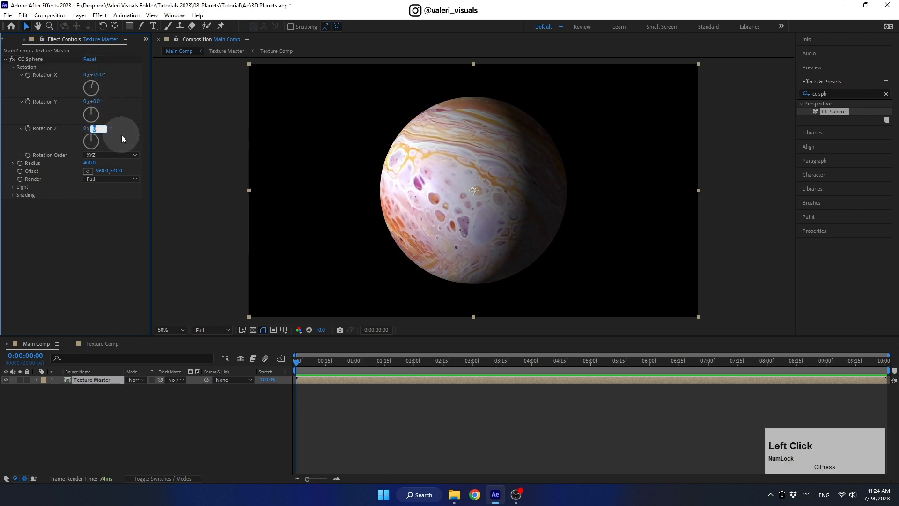
text(-15)
key(Return)
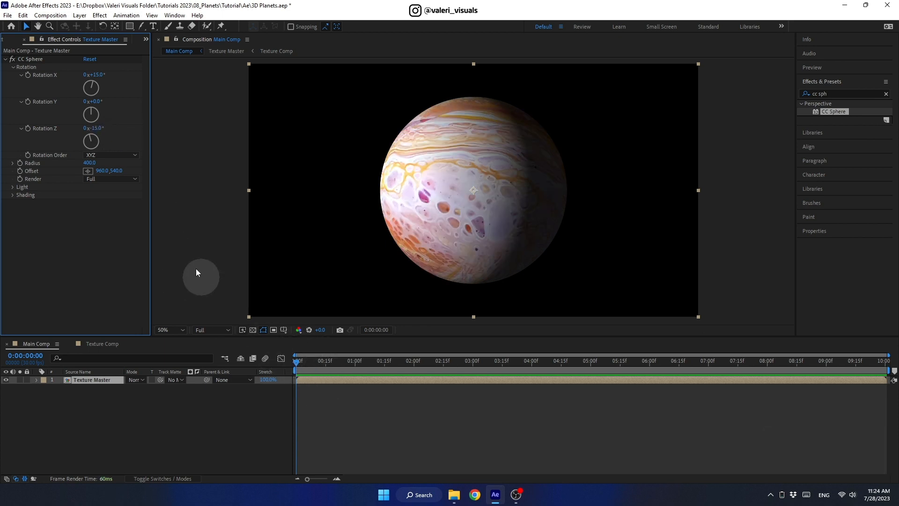
Keyframe the sphere's Y rotation from 0 at the start to one full revolution at 0:00:10:00 and preview the spin
click(145, 262)
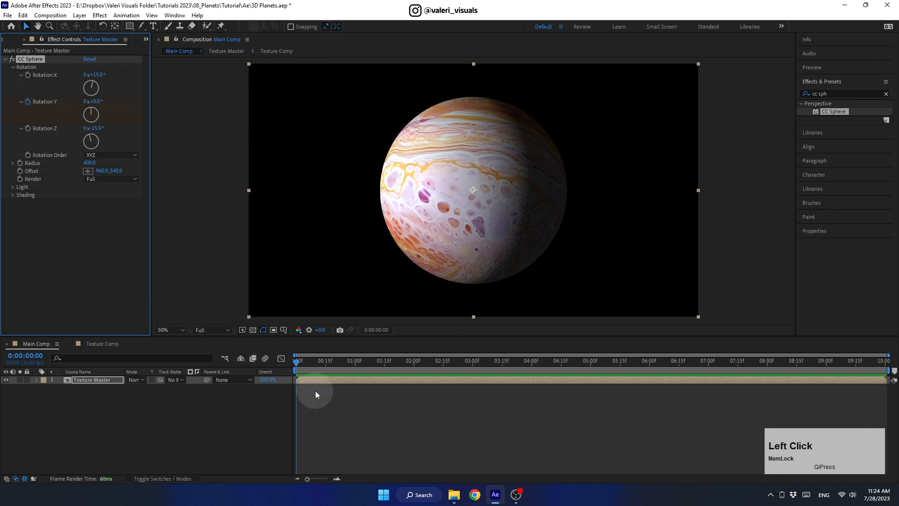
key(u)
drag(297, 363, 893, 372)
click(89, 102)
text(1)
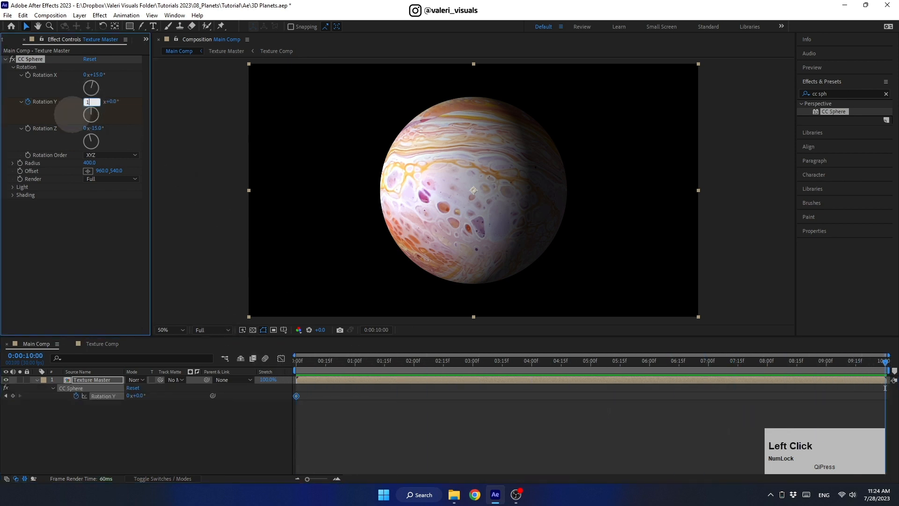
key(Return)
click(260, 356)
key(space)
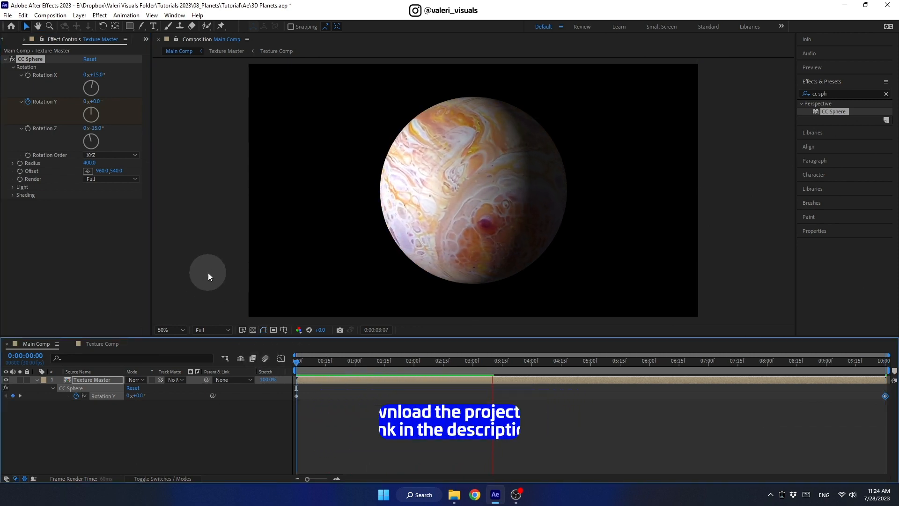
key(space)
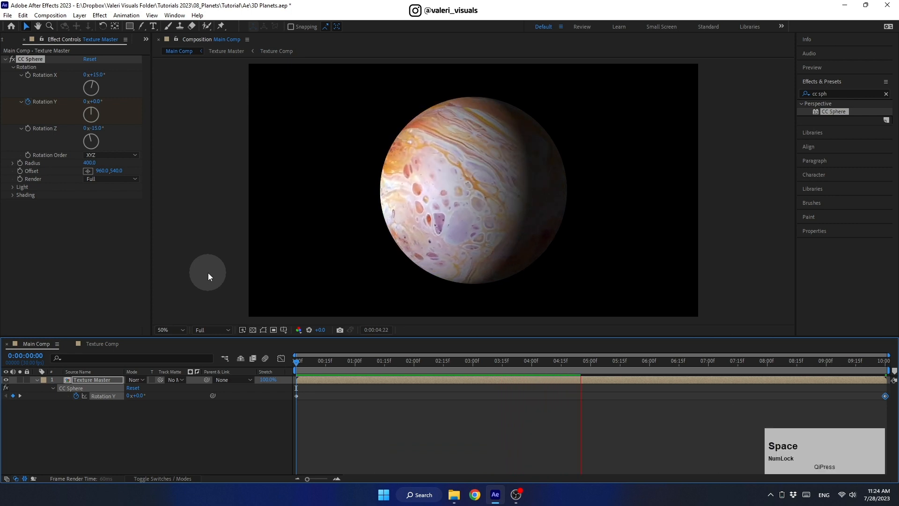
drag(544, 361, 207, 361)
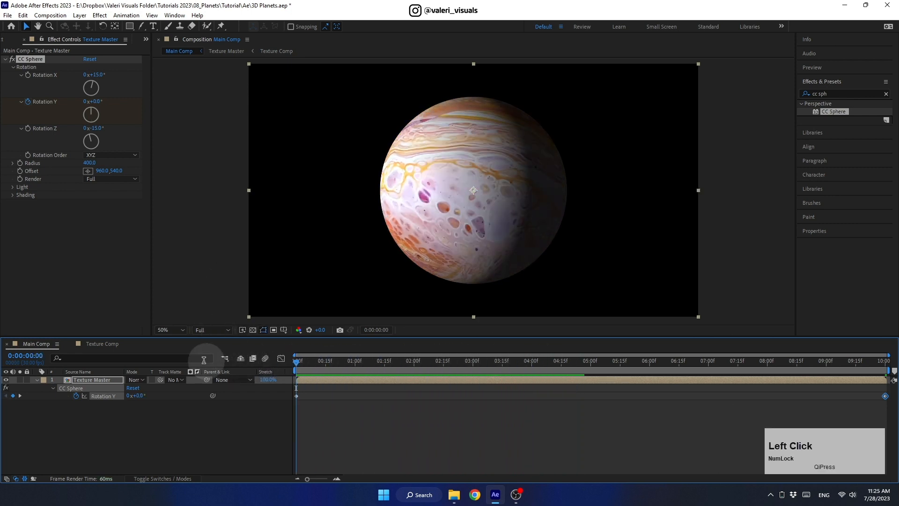
Set the sphere's light intensity to 105 and its shading to specular 0, roughness 0.001 and metal 0
click(12, 187)
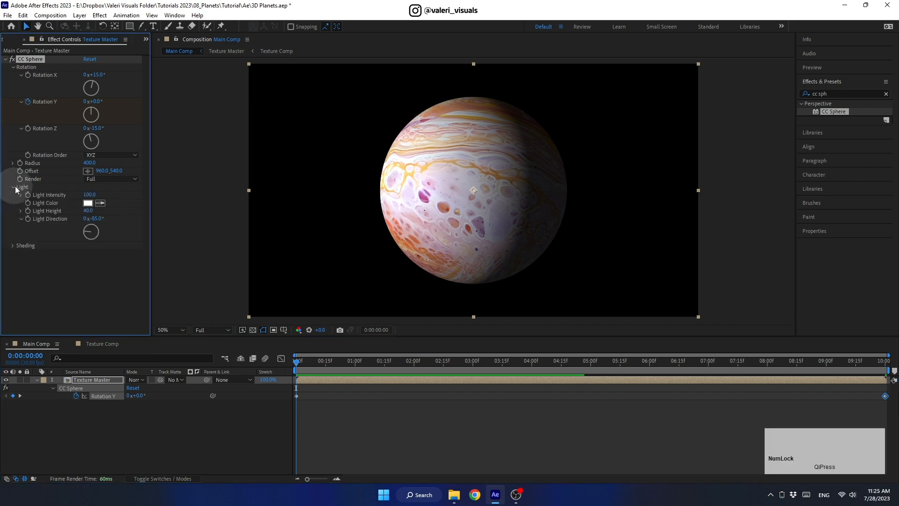
click(88, 195)
text(105)
key(Return)
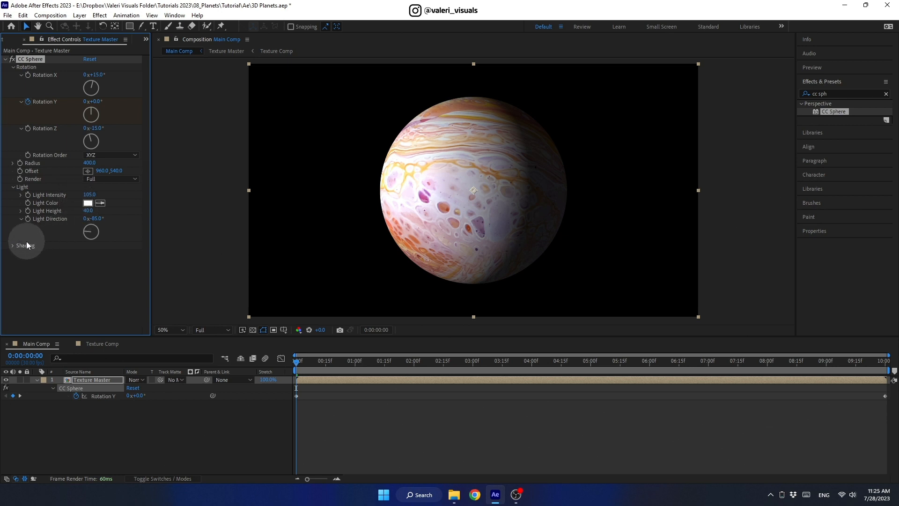
click(14, 246)
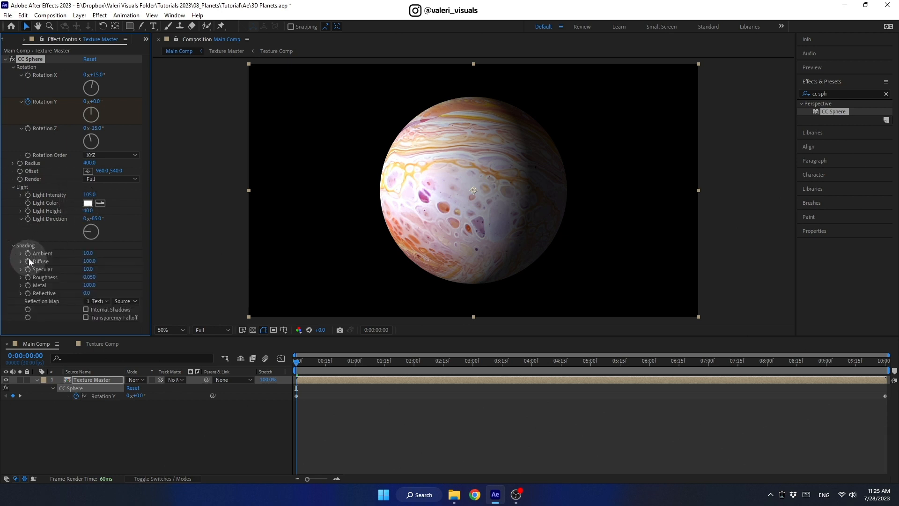
drag(88, 269, 24, 280)
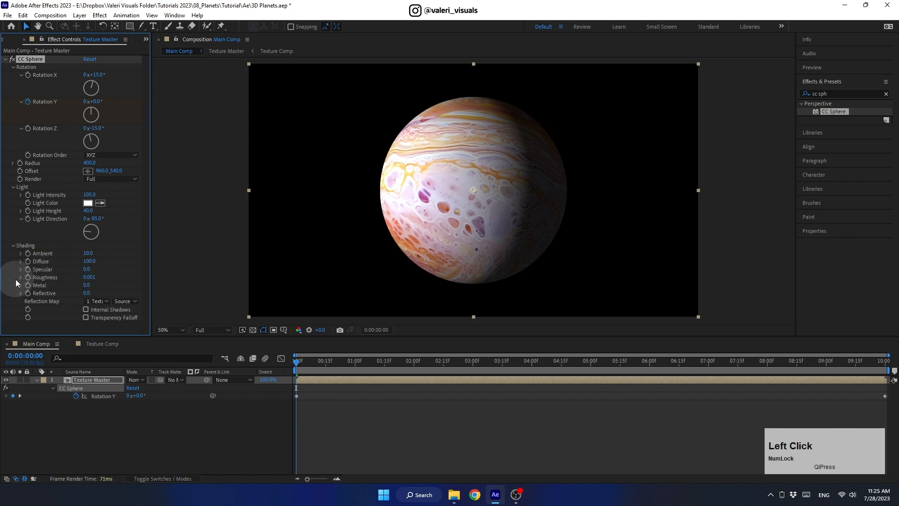
Add an Inner Shadow layer style to Texture Master with a white colour and the Screen blend mode
right_click(100, 382)
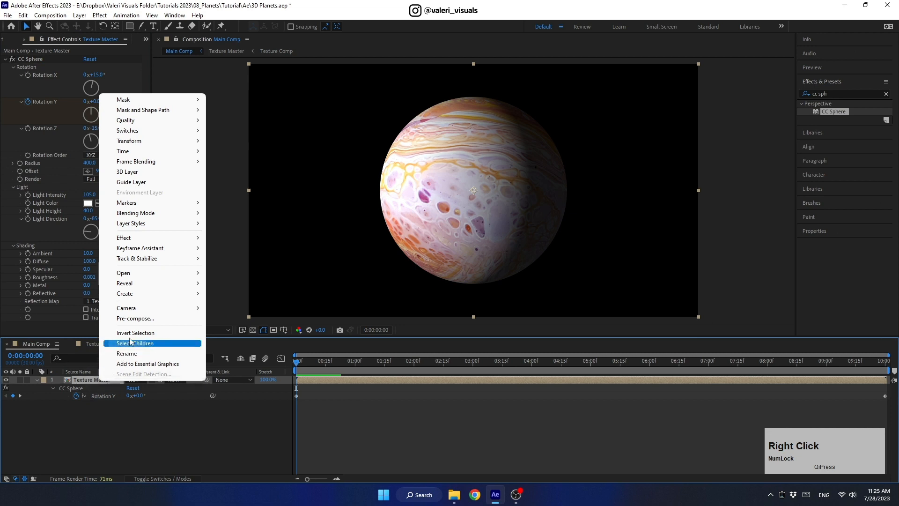
mouse_move(139, 223)
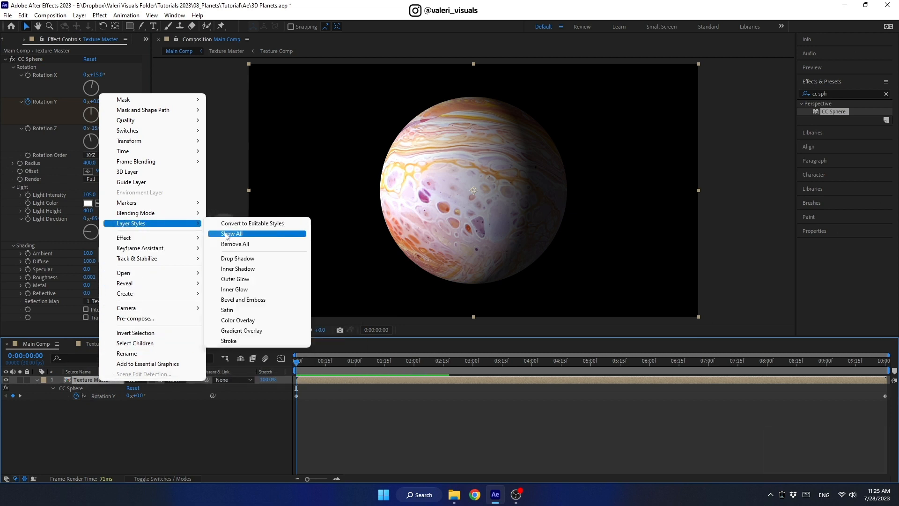
click(229, 269)
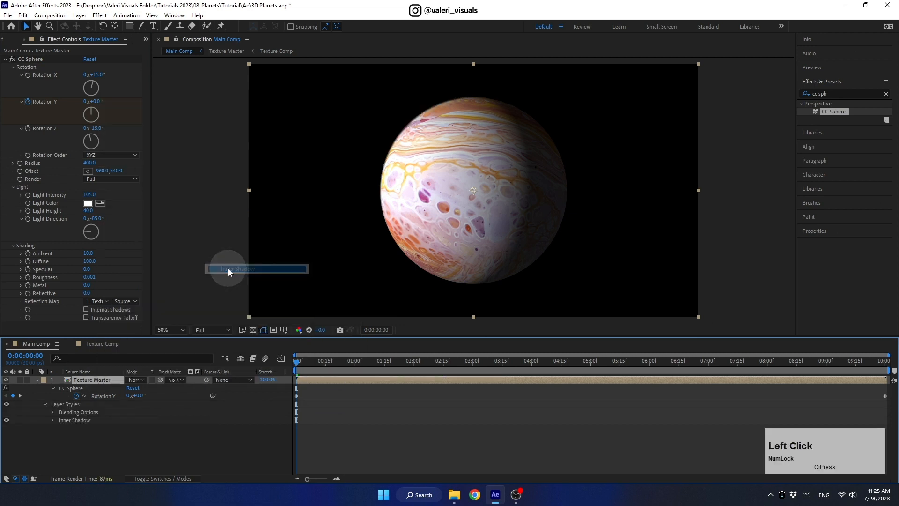
click(52, 421)
click(131, 415)
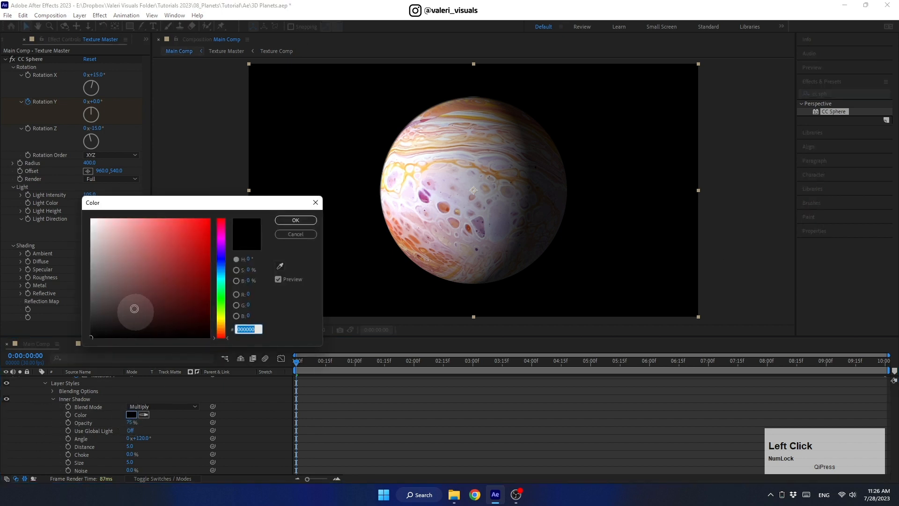
click(92, 219)
click(295, 220)
click(175, 407)
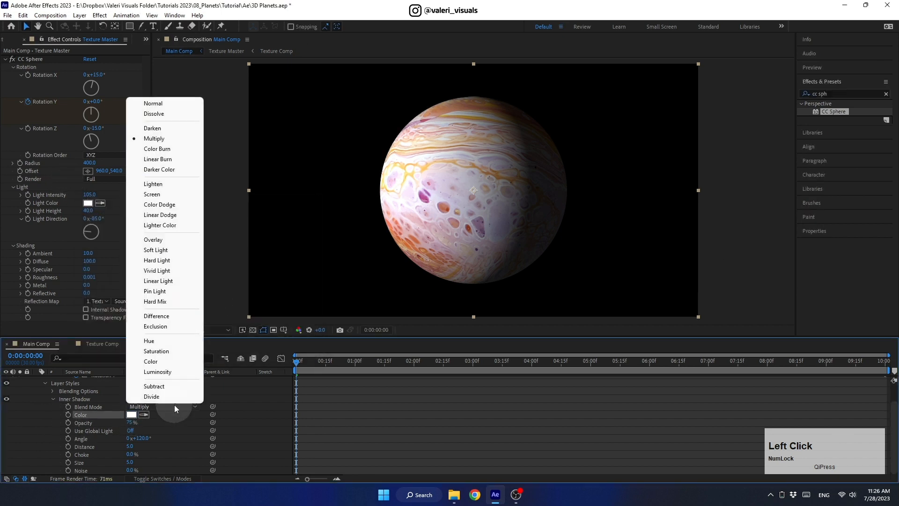
click(158, 196)
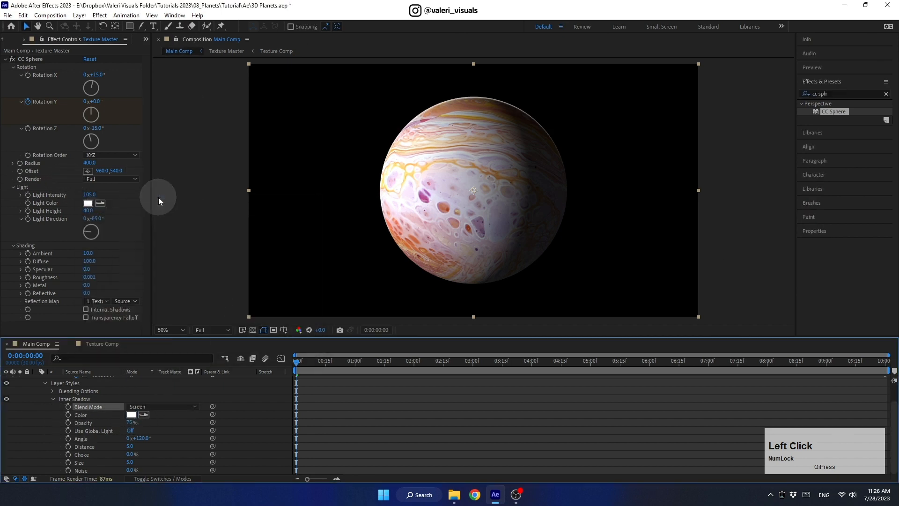
Set the inner shadow's angle to 0° and its size to 40, and collapse the layer's properties
click(140, 438)
text(0)
key(Return)
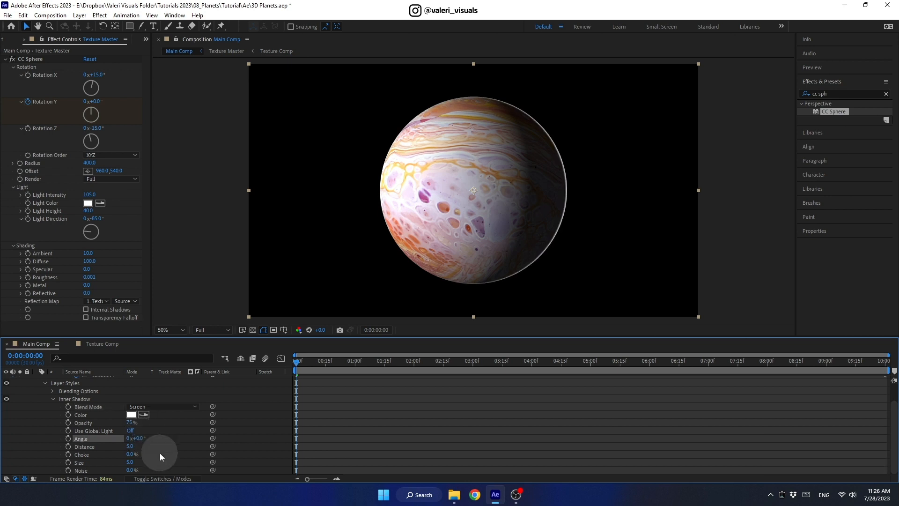
drag(130, 462, 144, 461)
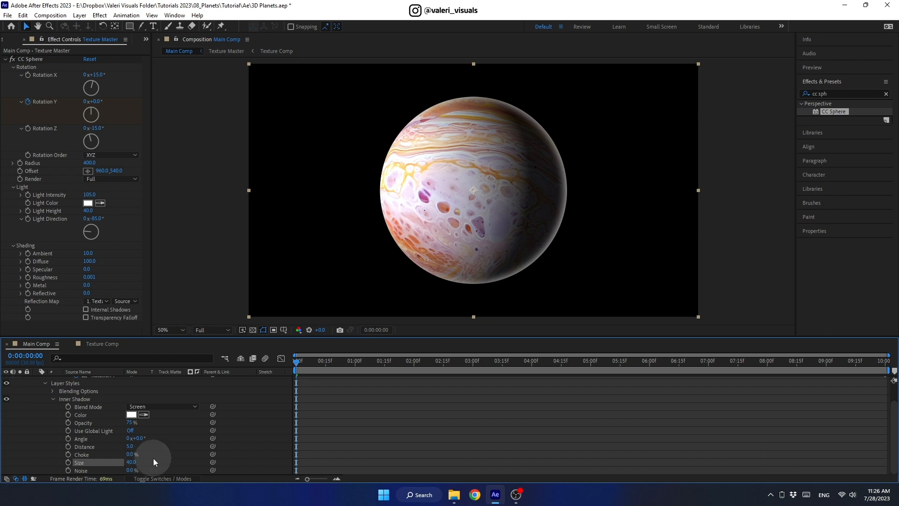
click(52, 398)
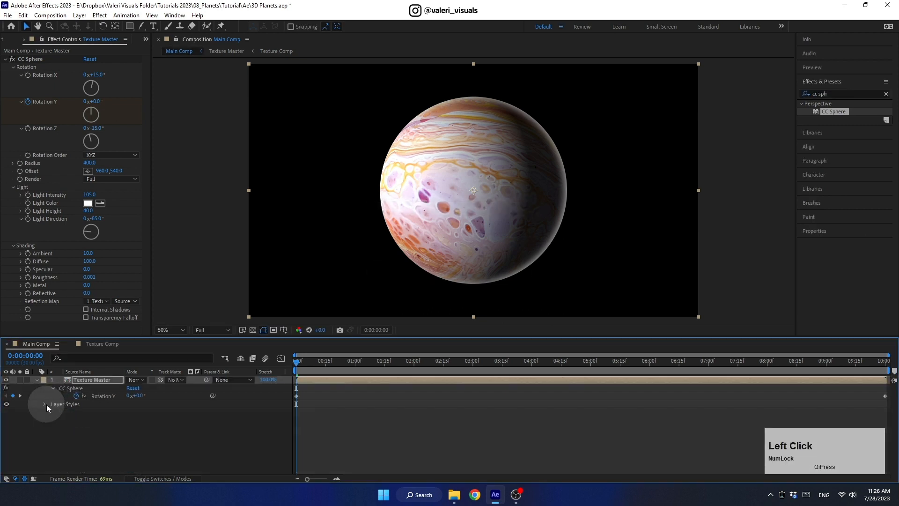
click(37, 380)
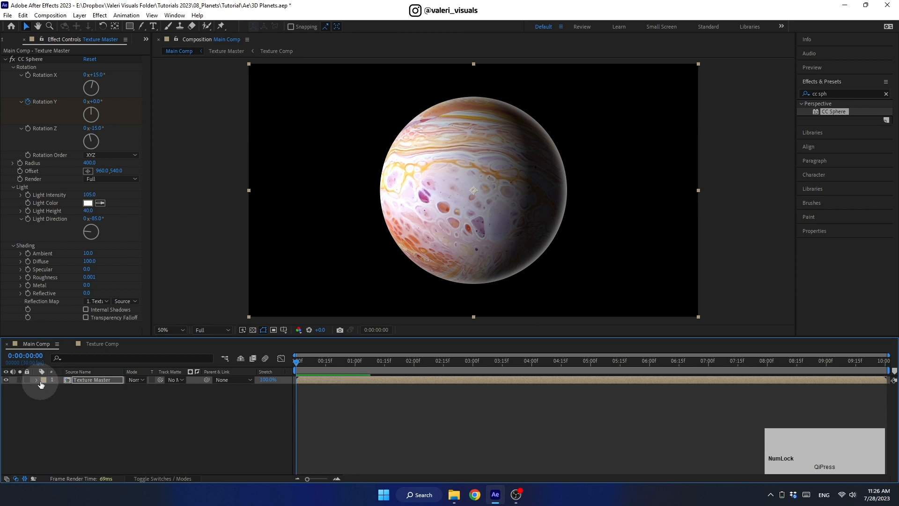
Apply the Curves effect to Texture Master and shape its RGB curve into a gentle S for more contrast
click(6, 60)
click(822, 95)
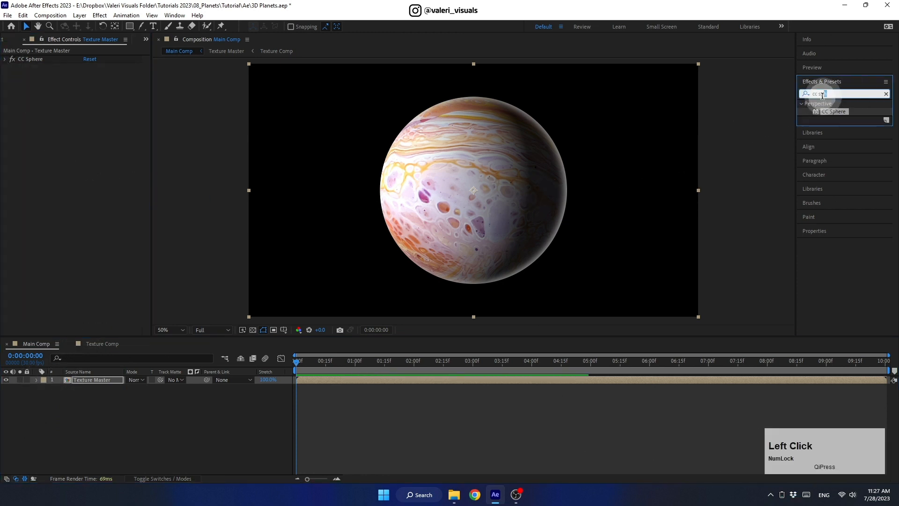
drag(822, 95, 793, 100)
text(curves)
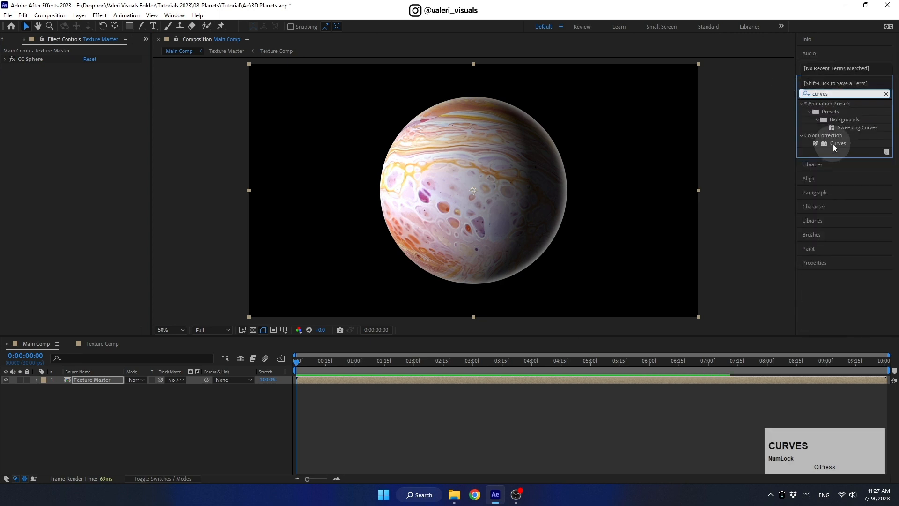
drag(833, 145, 498, 170)
drag(65, 169, 54, 193)
click(111, 143)
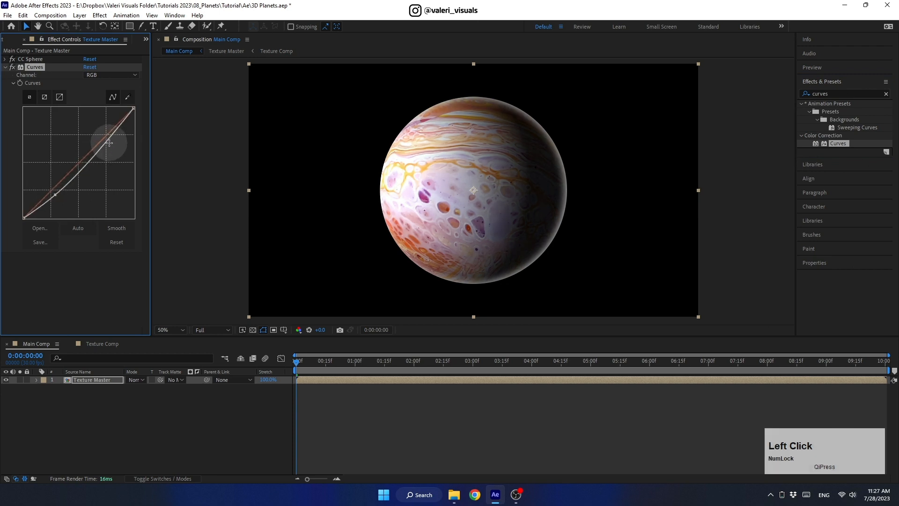
drag(109, 141, 102, 131)
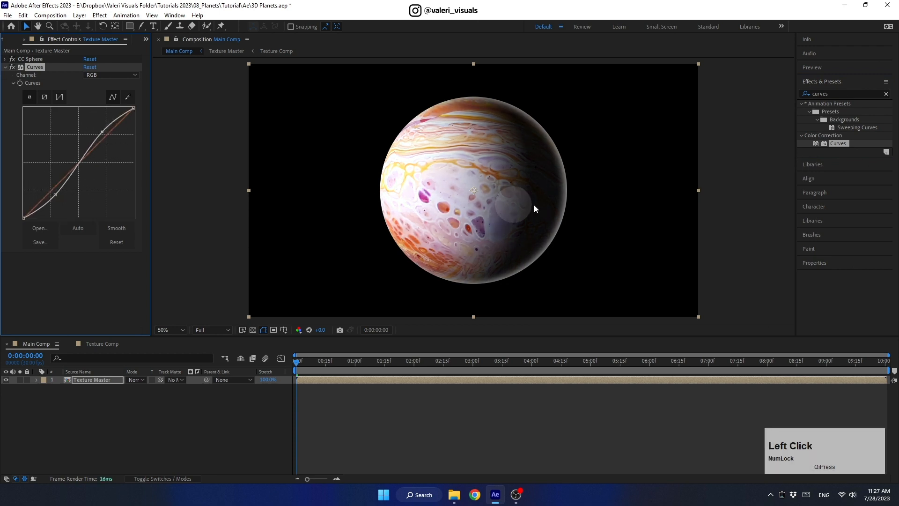
Apply Hue/Saturation to Texture Master with a master saturation of 10, and collapse the effects
click(806, 93)
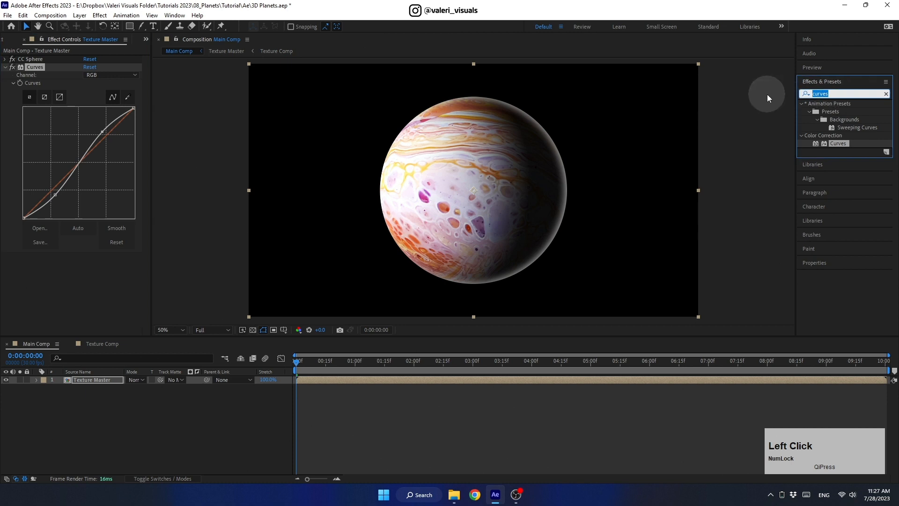
text(hue)
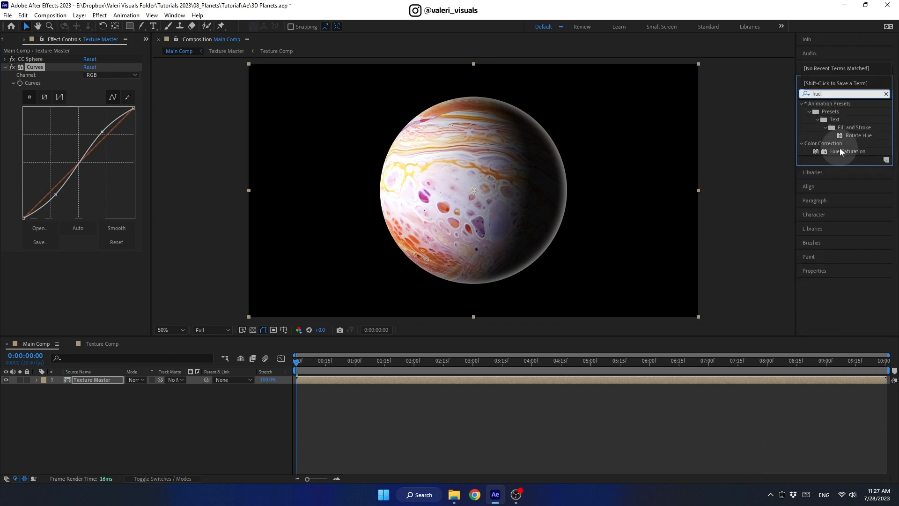
drag(839, 151, 506, 189)
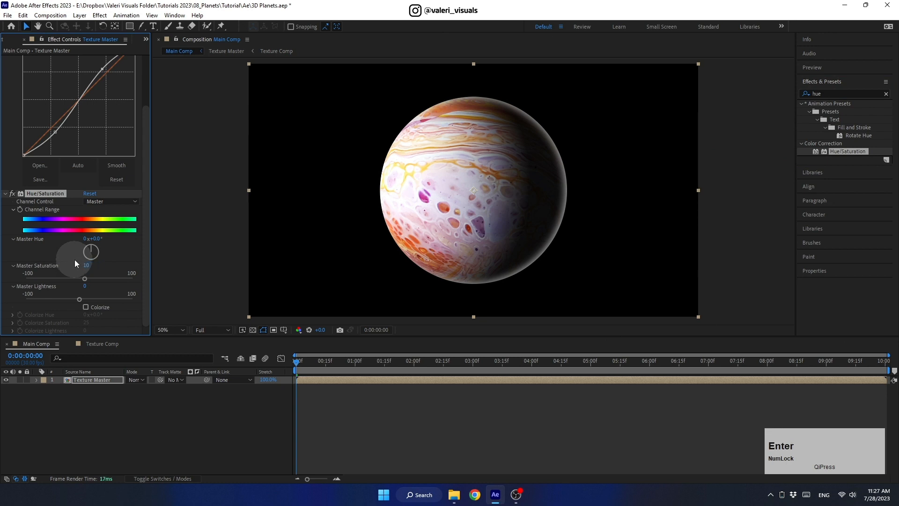
scroll(25, 222, up, 2)
click(5, 67)
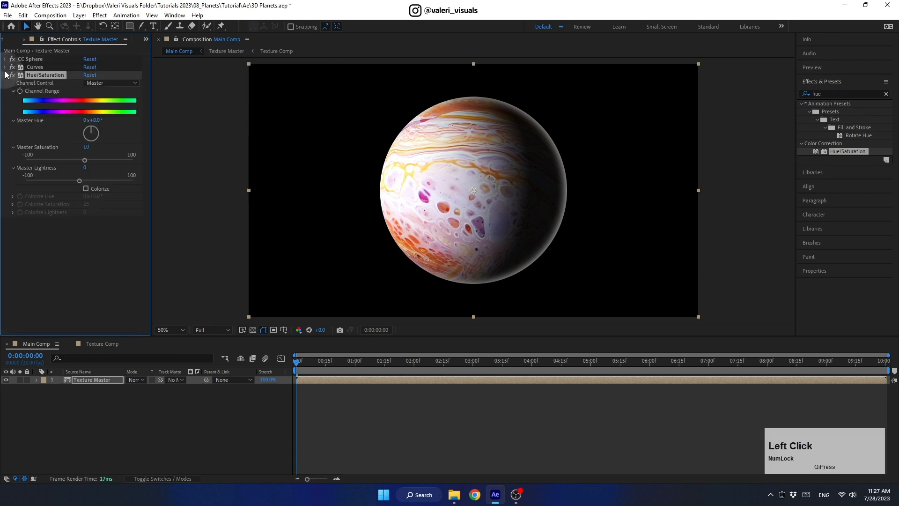
click(5, 75)
Show the project items and open the nested Texture Comp through Texture Master
click(149, 40)
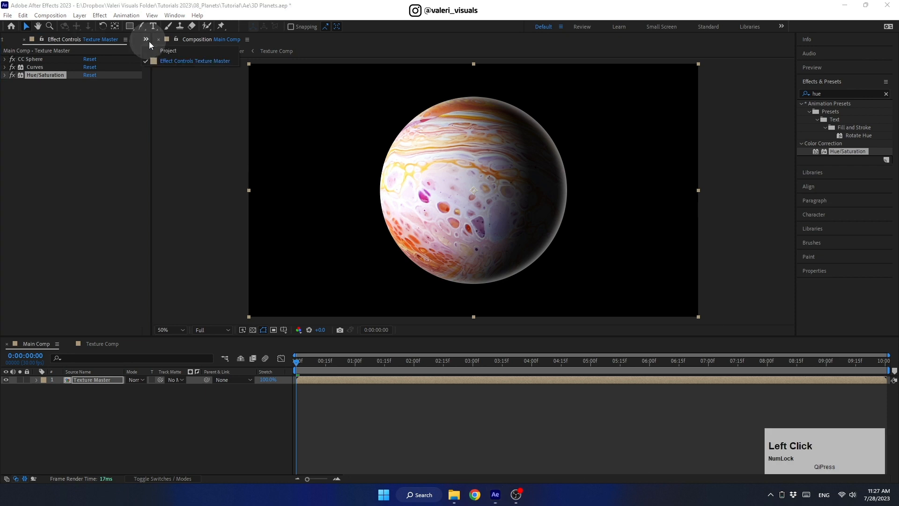
click(158, 48)
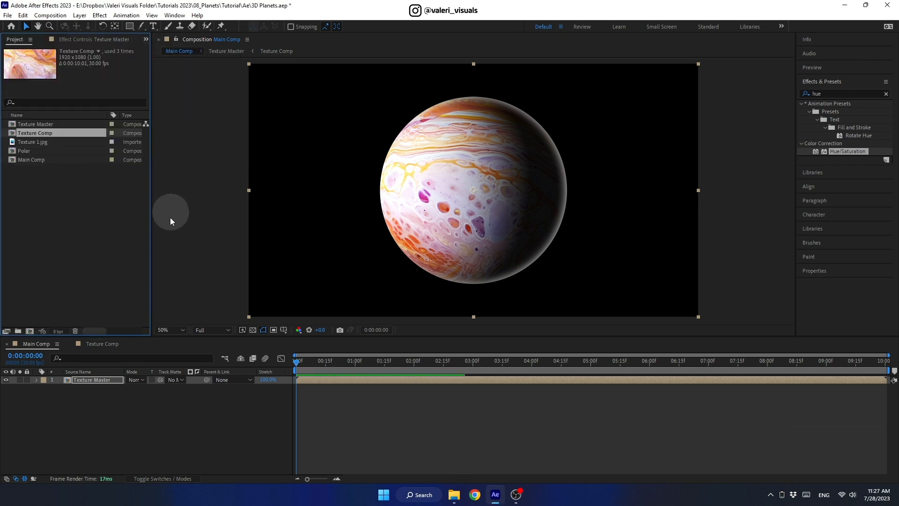
double_click(103, 380)
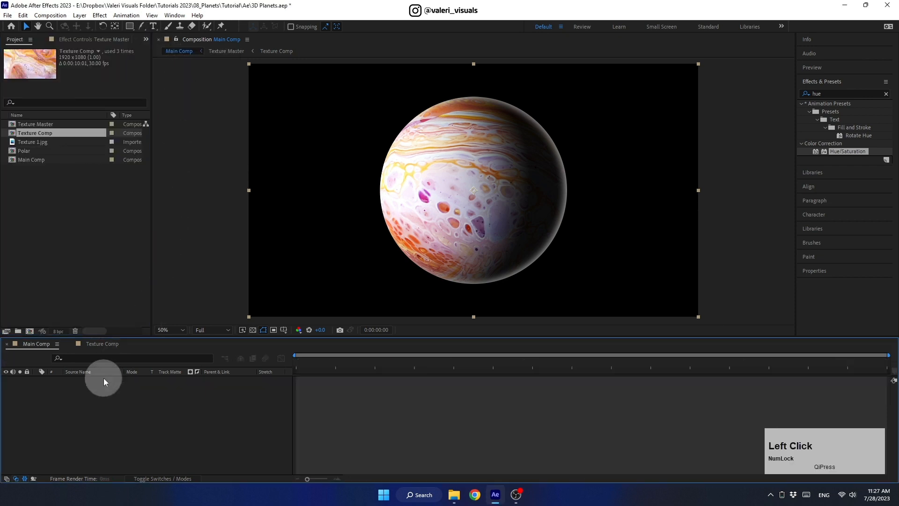
double_click(92, 403)
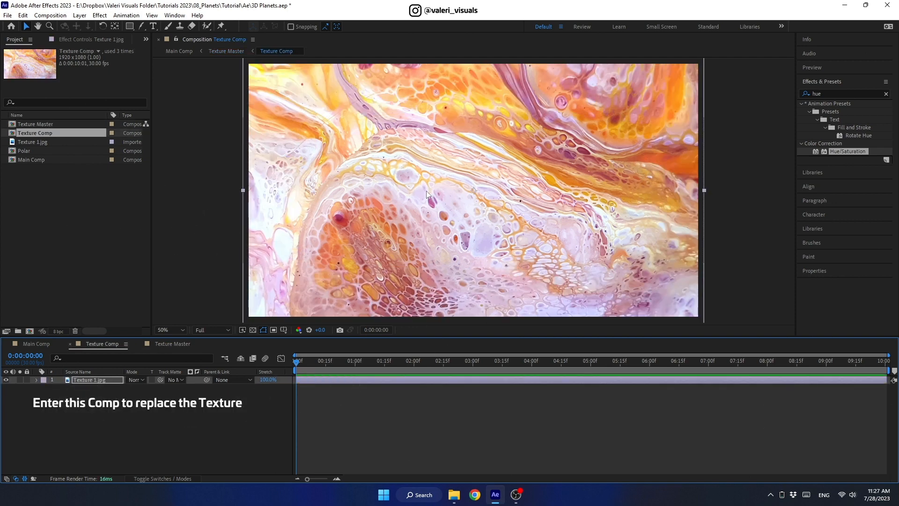
Import Texture 2.jpg, Texture 3.jpg and Texture 4.jpg from the Planet Textures folder into the project
click(465, 494)
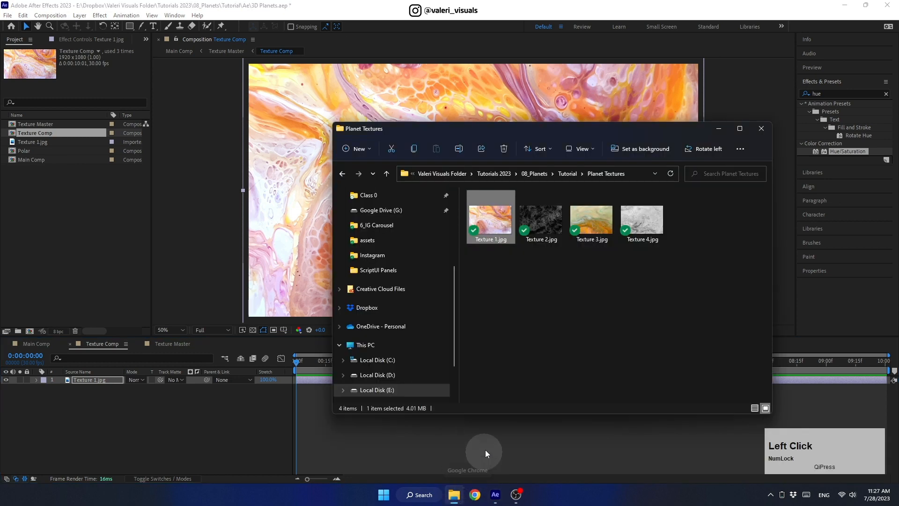
drag(544, 263, 660, 210)
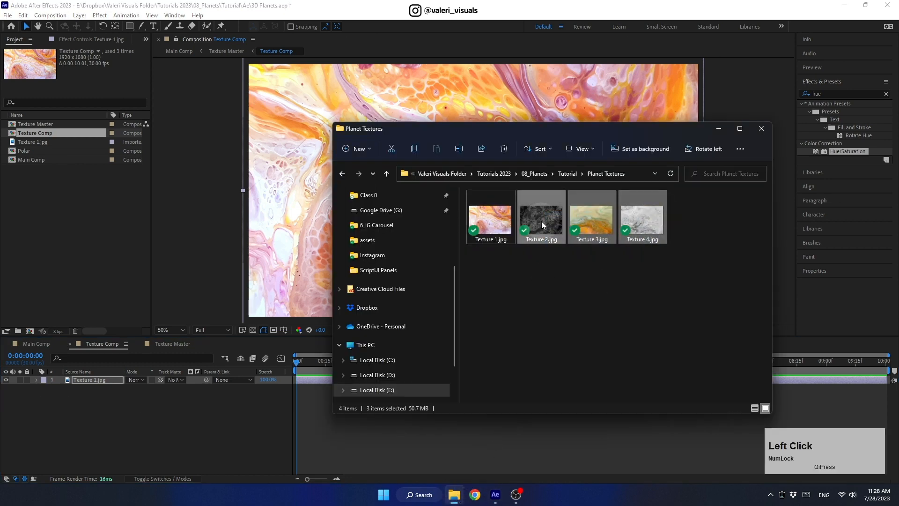
drag(541, 221, 41, 204)
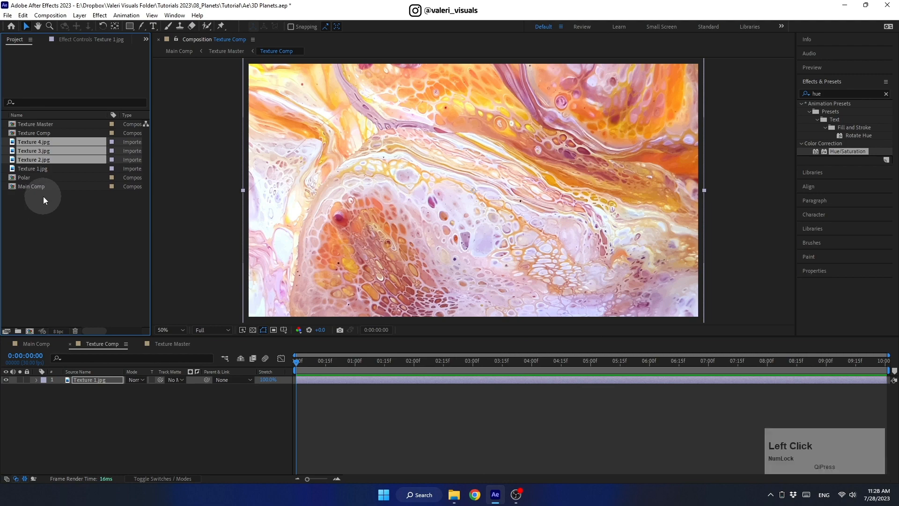
click(43, 197)
Place Texture 2.jpg above Texture 1.jpg in Texture Comp, scale it to 25%, and check the planet in Main Comp
drag(36, 160, 108, 394)
key(s)
click(35, 348)
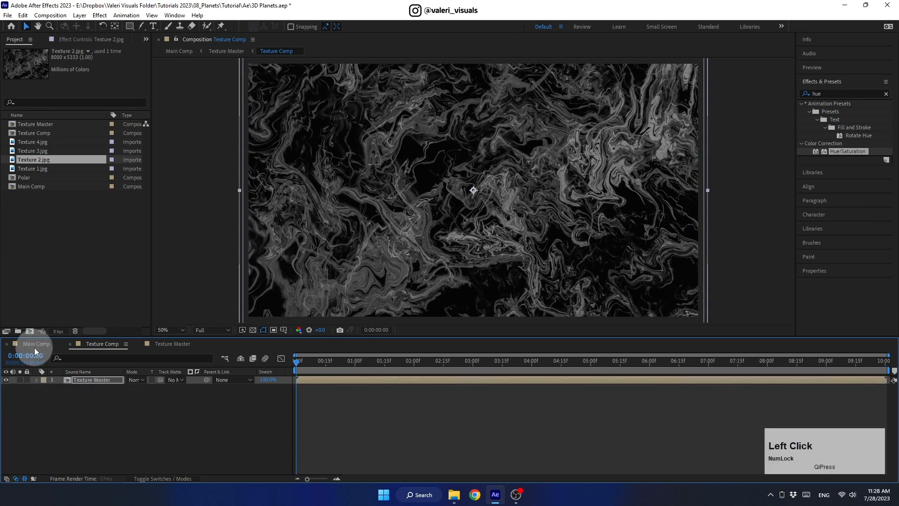
drag(309, 368, 281, 383)
Place Texture 3.jpg on top in Texture Comp at 34% scale and scrub through the planet in Main Comp
click(108, 345)
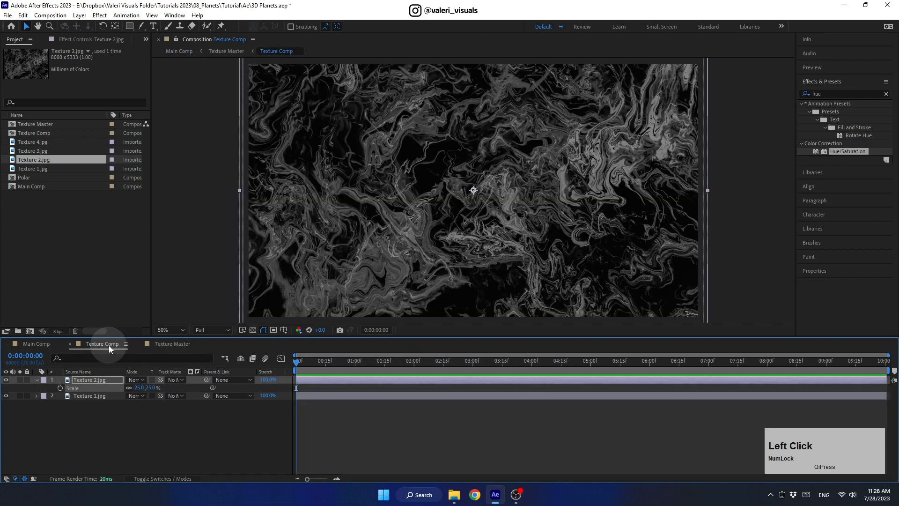
click(38, 151)
drag(45, 156, 73, 400)
key(s)
click(48, 344)
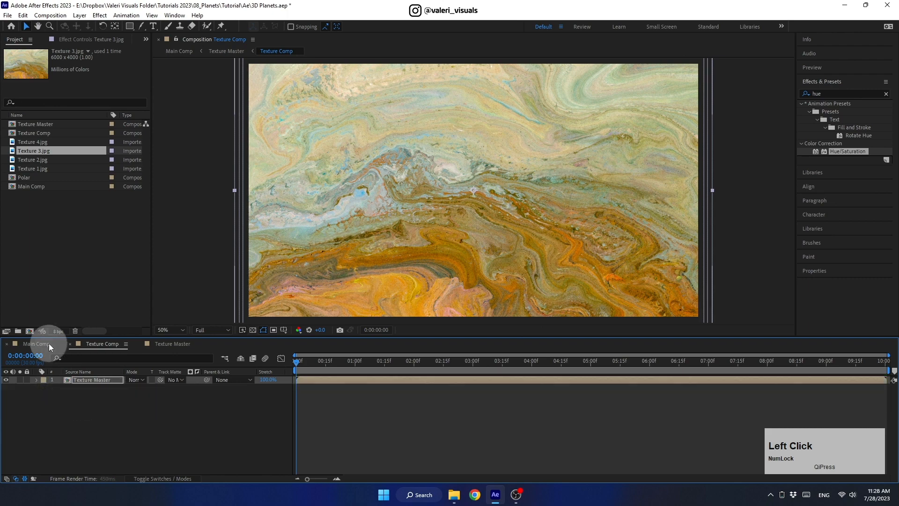
drag(303, 363, 254, 399)
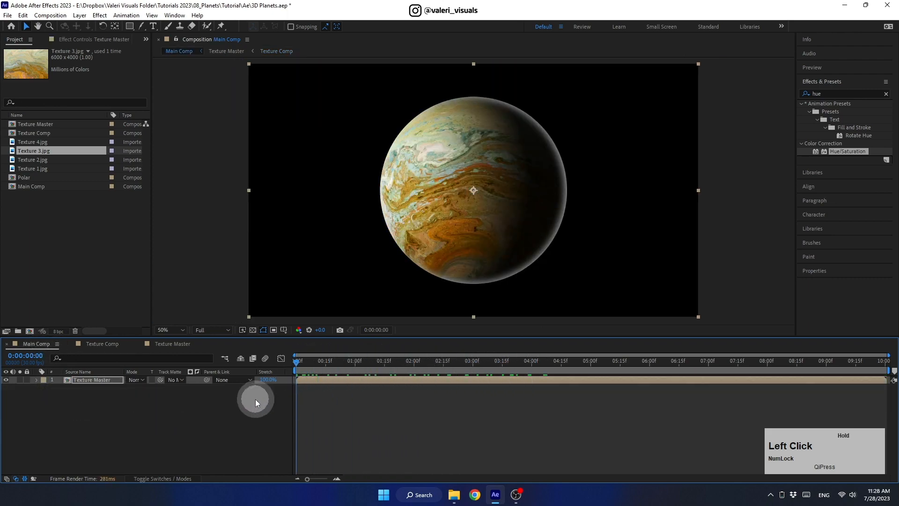
Add Texture 4.jpg as the top layer of Texture Comp, scale it to 35%, and scrub through the result in Main Comp
click(89, 345)
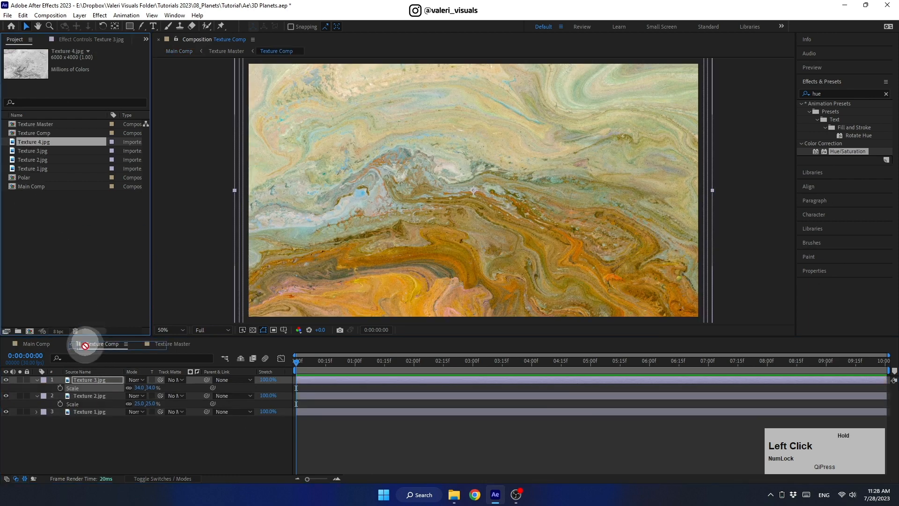
click(86, 380)
key(s)
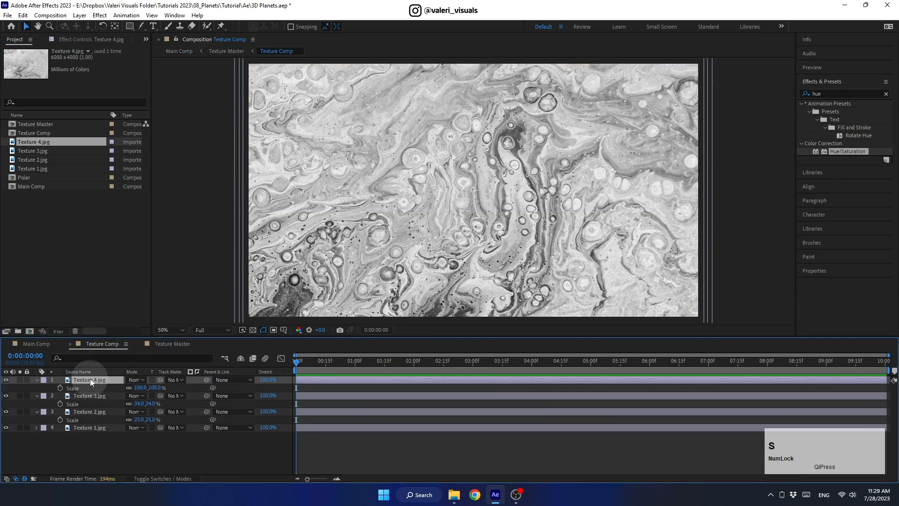
drag(137, 388, 131, 387)
drag(123, 391, 117, 394)
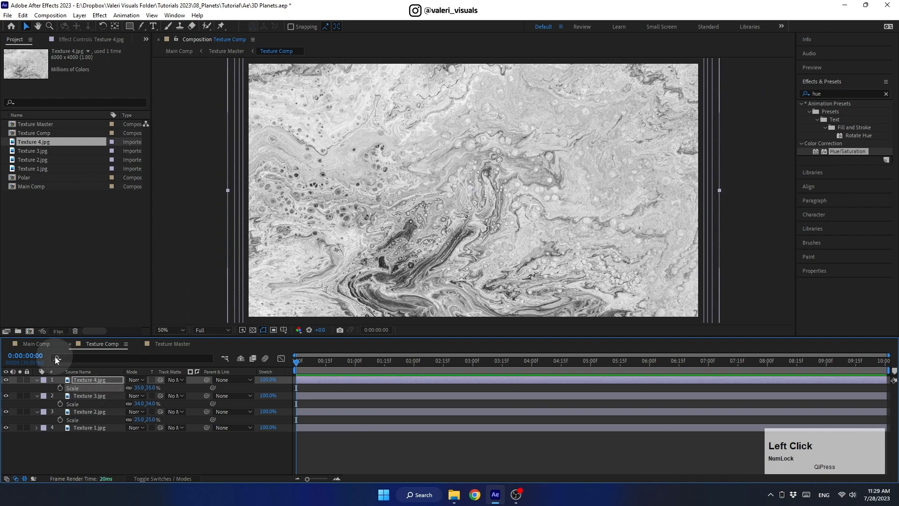
click(44, 344)
drag(297, 363, 353, 362)
drag(422, 351, 230, 363)
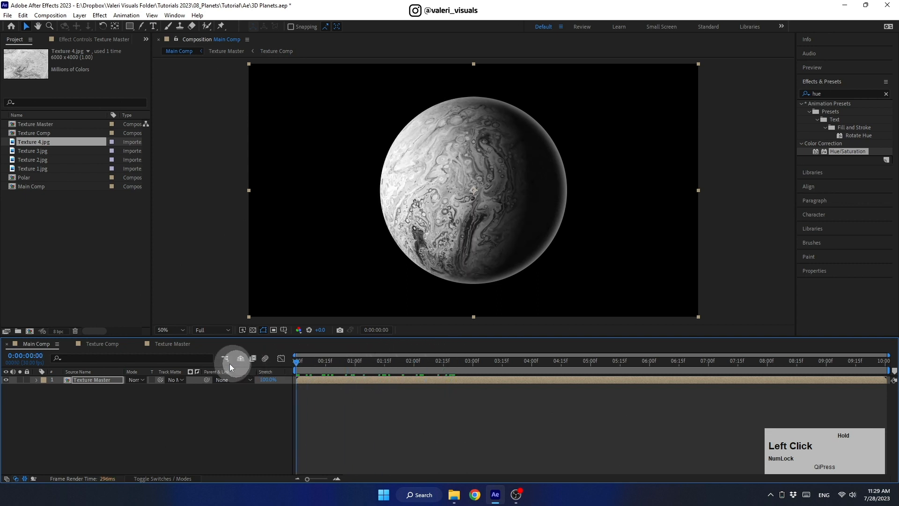
Enlarge the composition viewer by shrinking the timeline area and fit Main Comp to the available space
drag(201, 337, 191, 403)
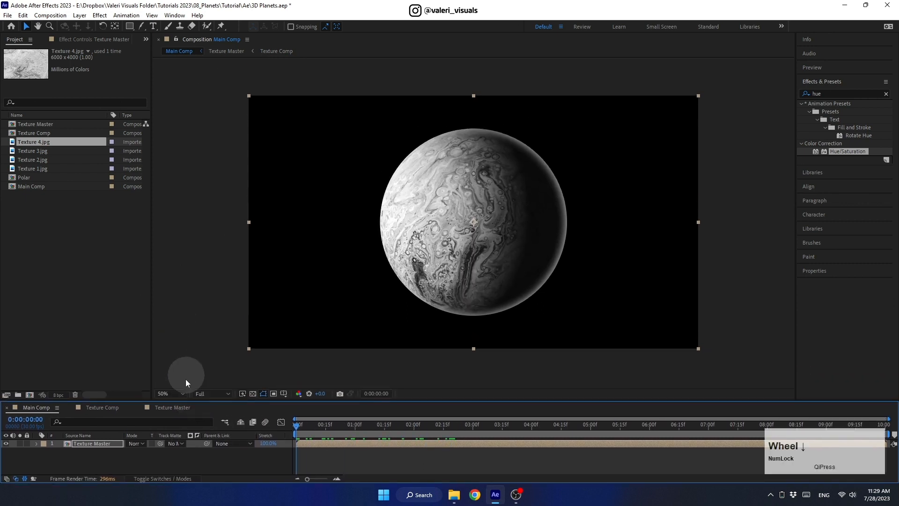
click(168, 393)
click(181, 228)
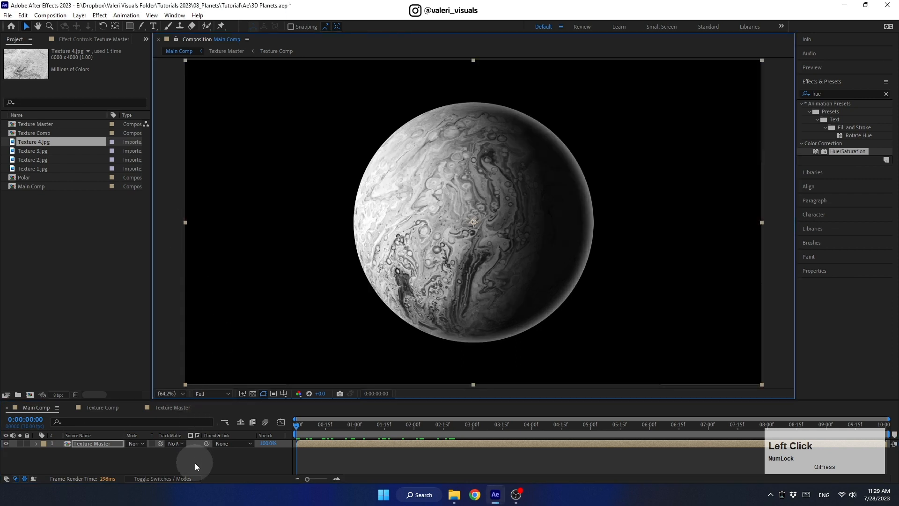